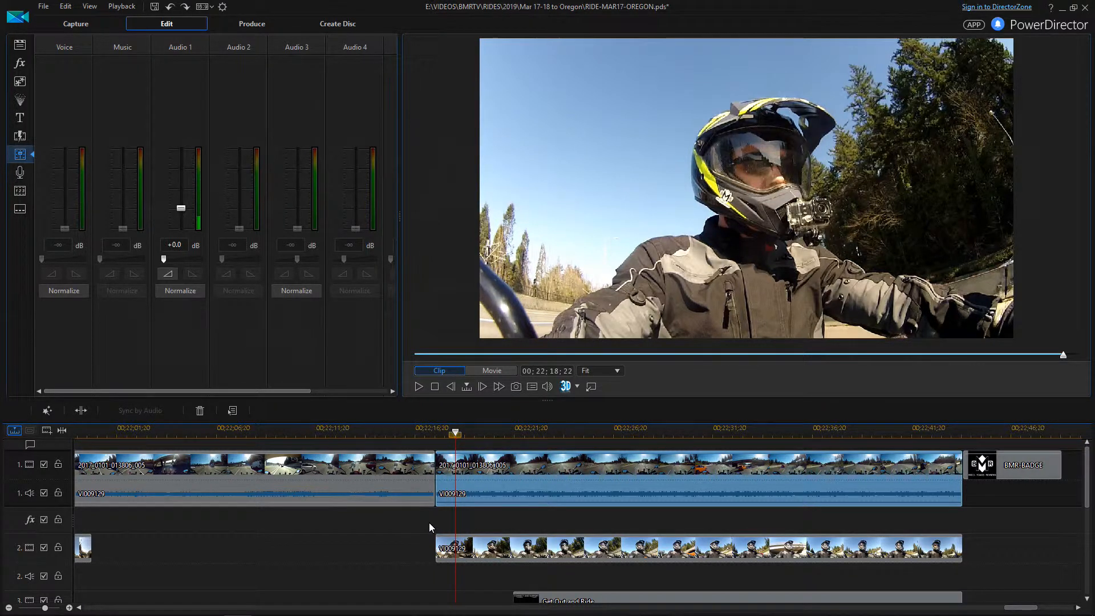
Play through the outro to hear how the camera audio and music balance
scroll(429, 522, "down", 2)
scroll(425, 502, "up", 2)
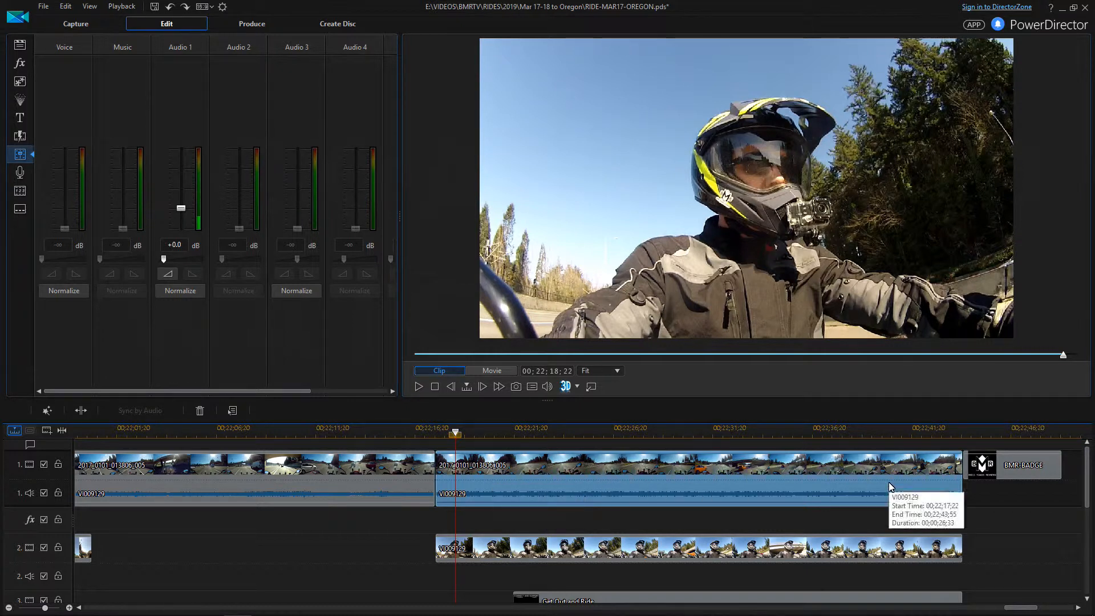
scroll(513, 501, "down", 2)
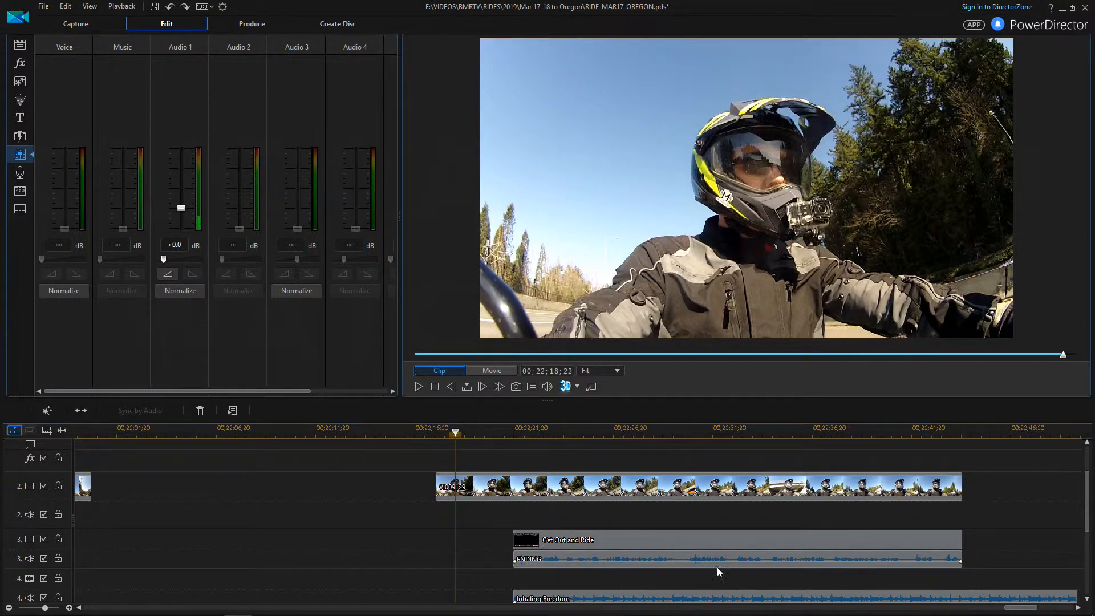
scroll(713, 567, "down", 1)
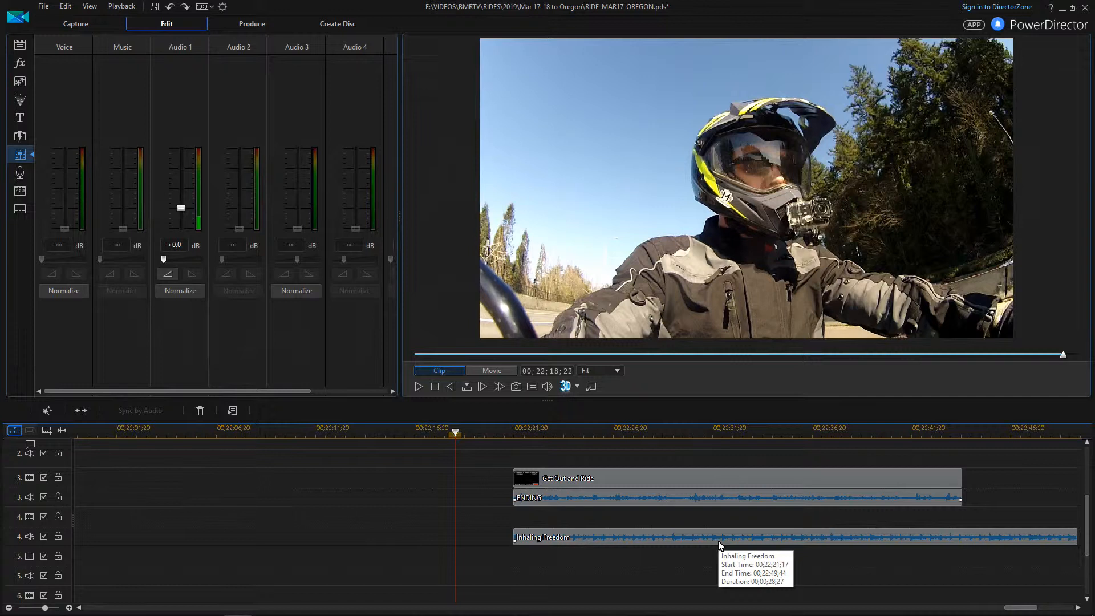
scroll(720, 543, "up", 3)
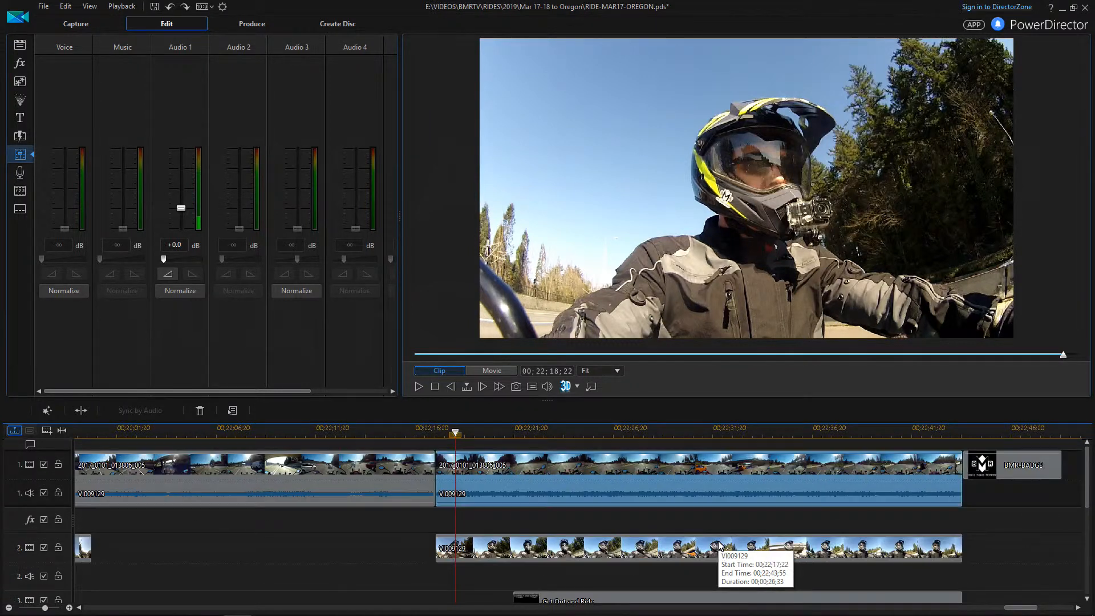
left_click(418, 388)
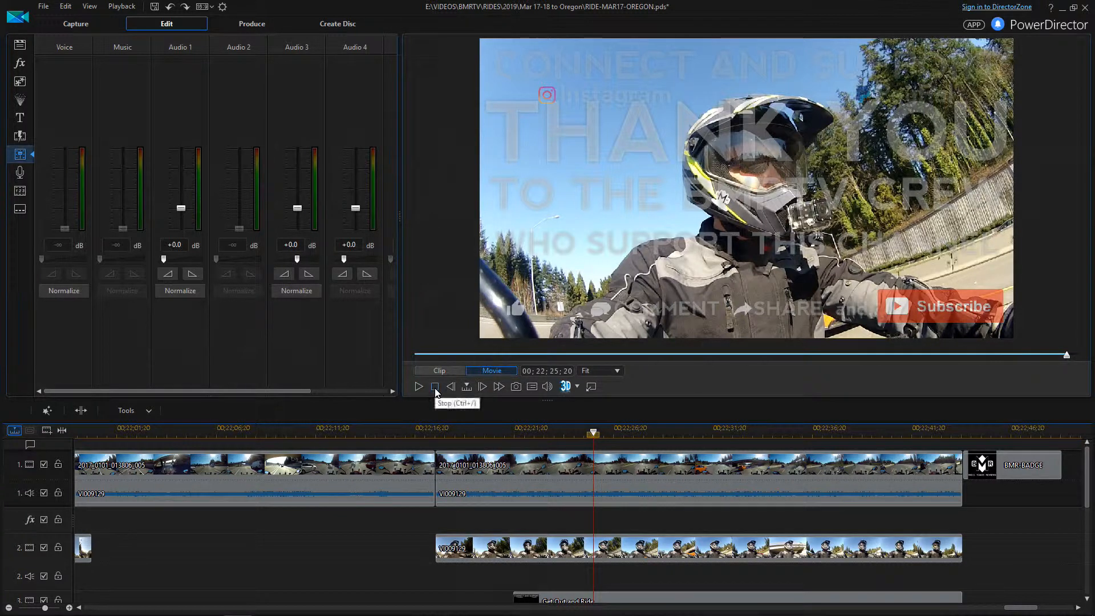
Move the play position back to 00;22;21;16
scroll(497, 448, "down", 2)
left_click(512, 432)
scroll(509, 498, "up", 2)
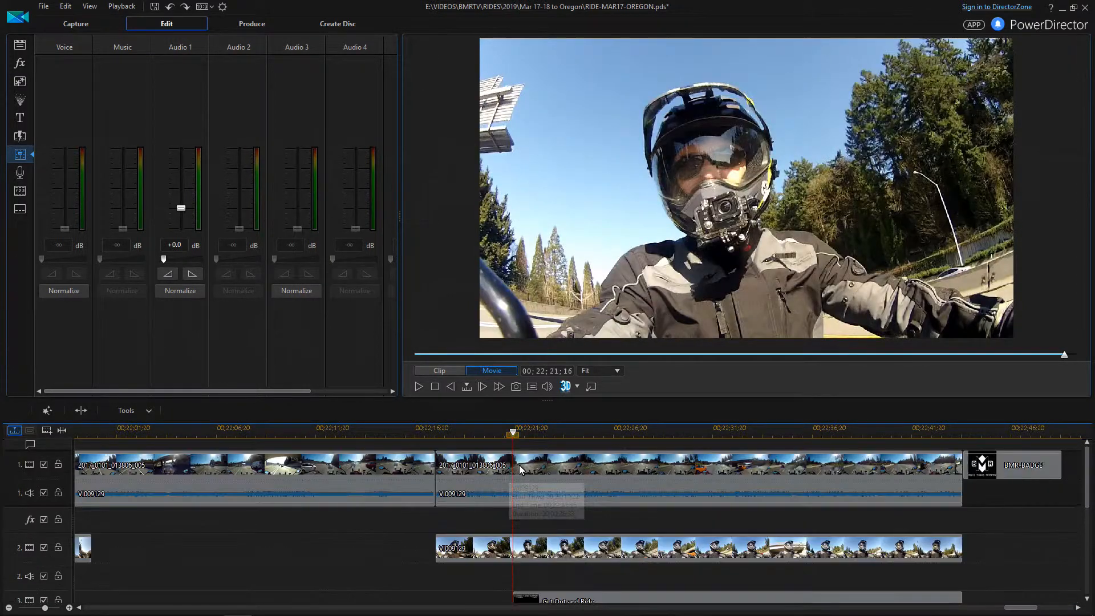
Set the play position to 00;22;20;52
left_click(505, 434)
left_click(505, 433)
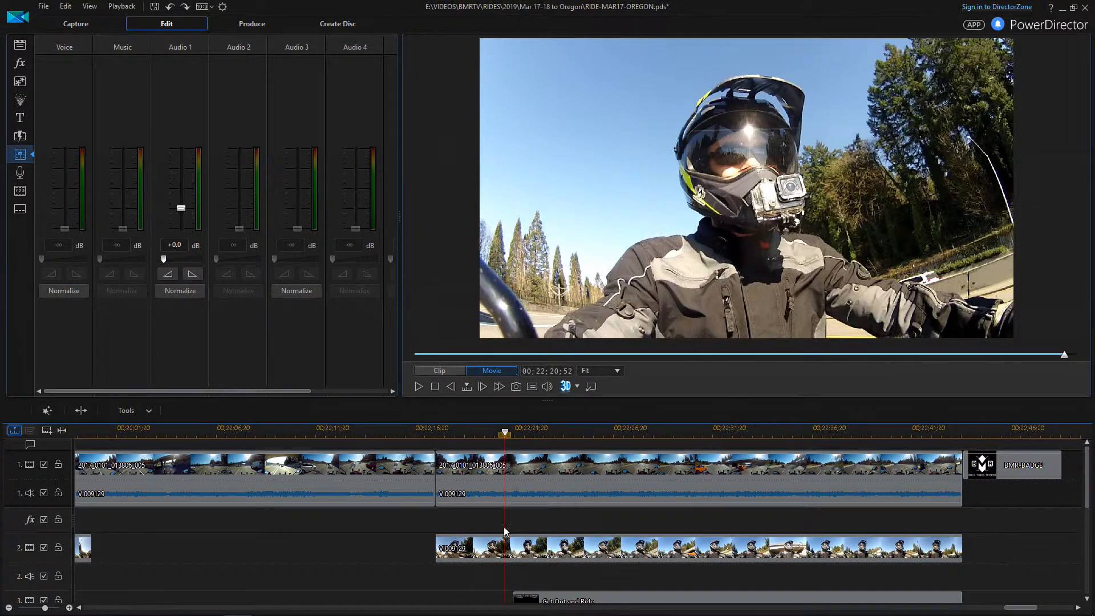
scroll(503, 528, "down", 1)
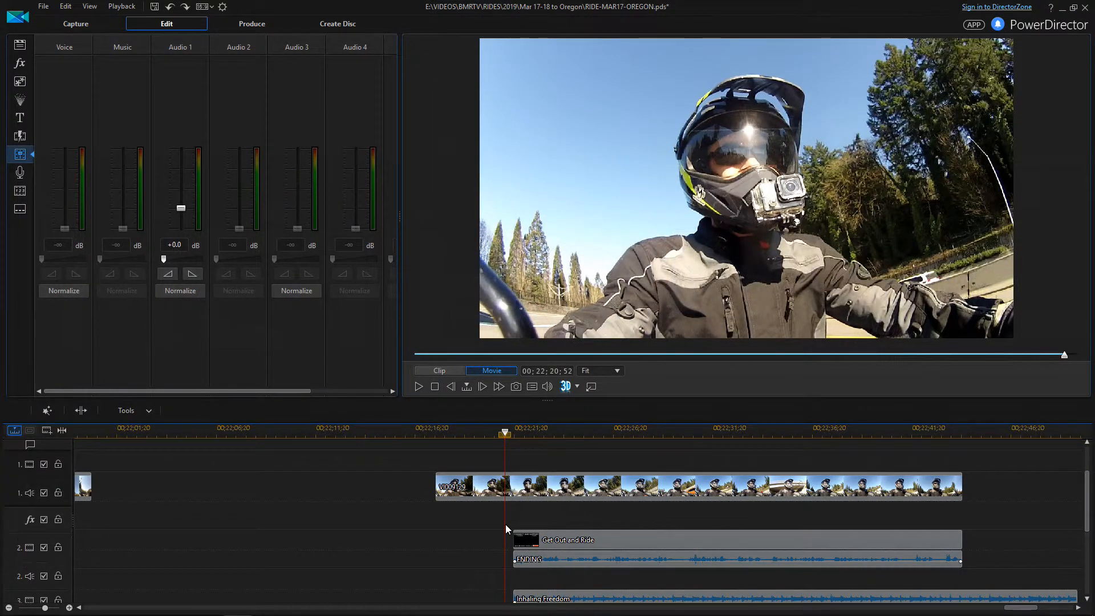
scroll(506, 525, "up", 1)
Add a volume keyframe on the VI009129 camera audio, then undo it
left_click(506, 502)
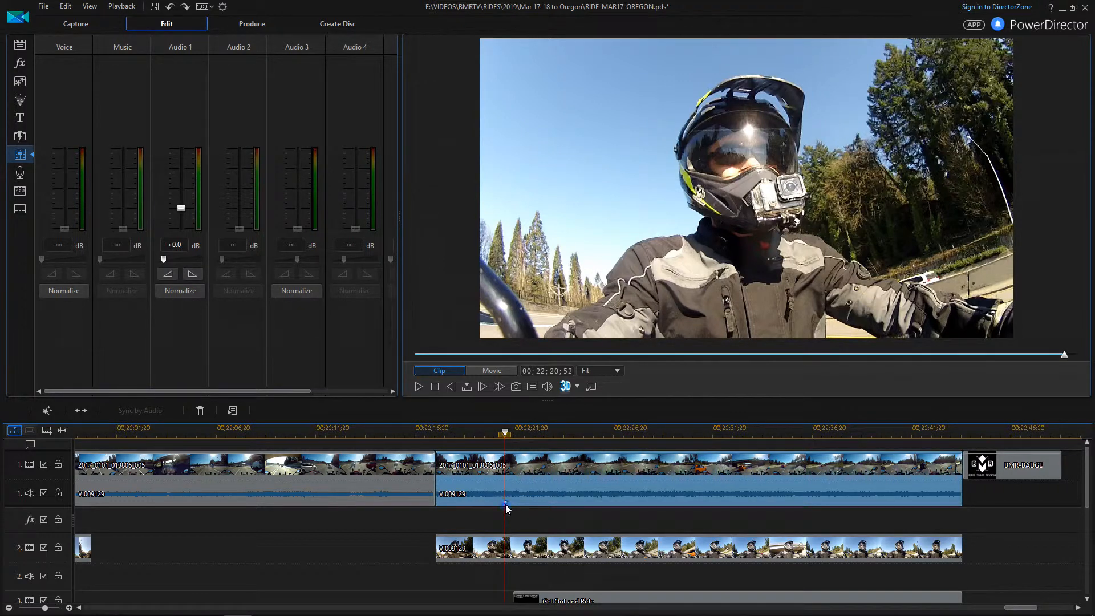
left_click(505, 503)
key("ctrl+z")
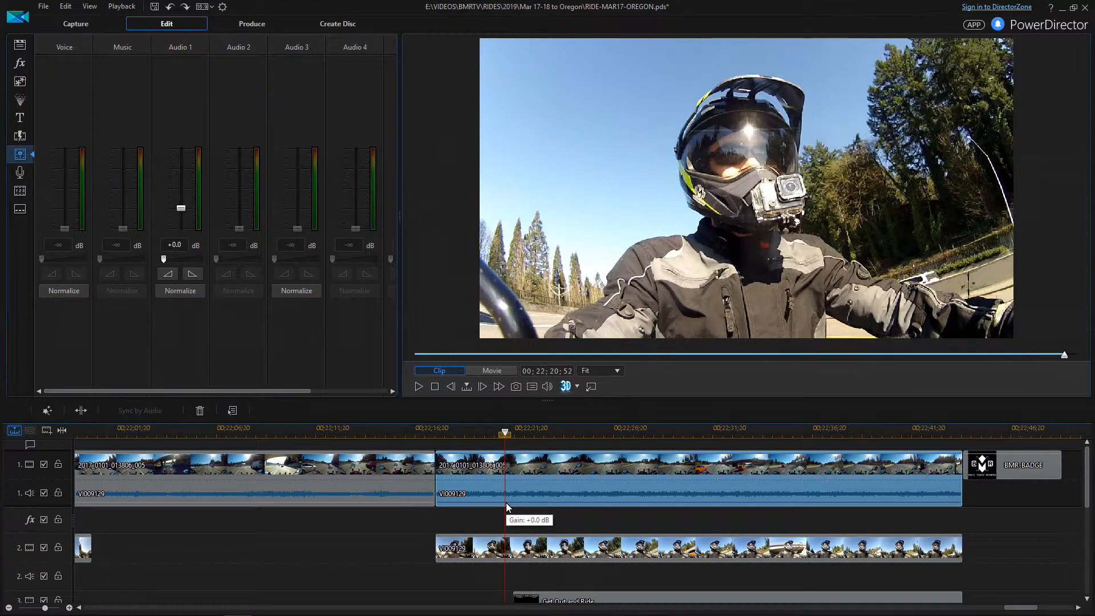
Add two VI009129 volume keyframes past 00;22;20;52, pull the second down, then return to 00;22;18;34
left_click(506, 504, "ctrl")
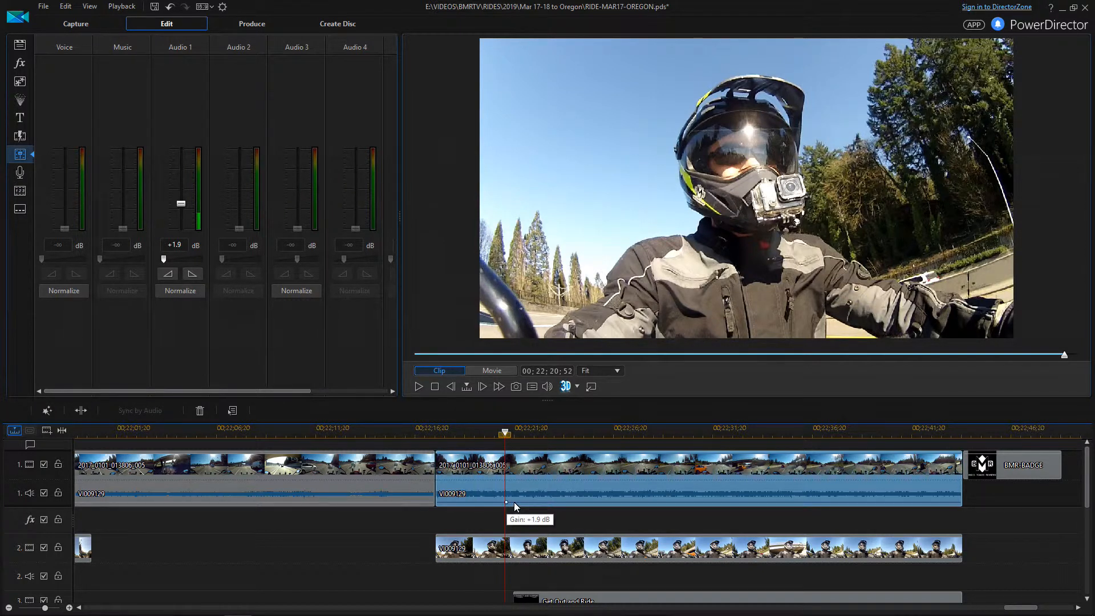
left_click(515, 503)
left_click_drag(515, 504, 516, 505)
left_click_drag(516, 506, 517, 507)
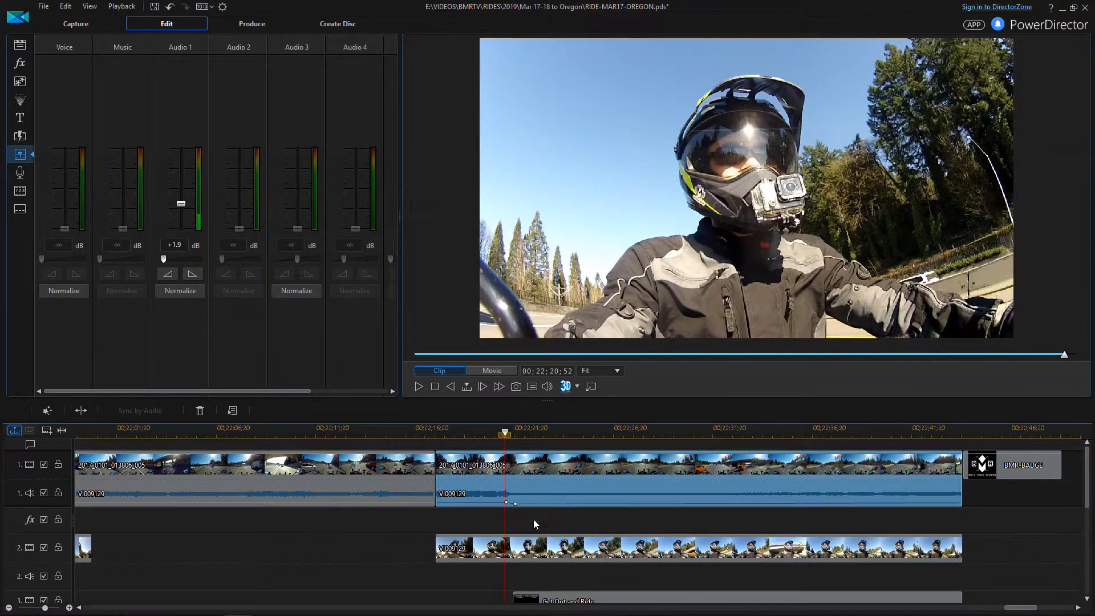
left_click(460, 438)
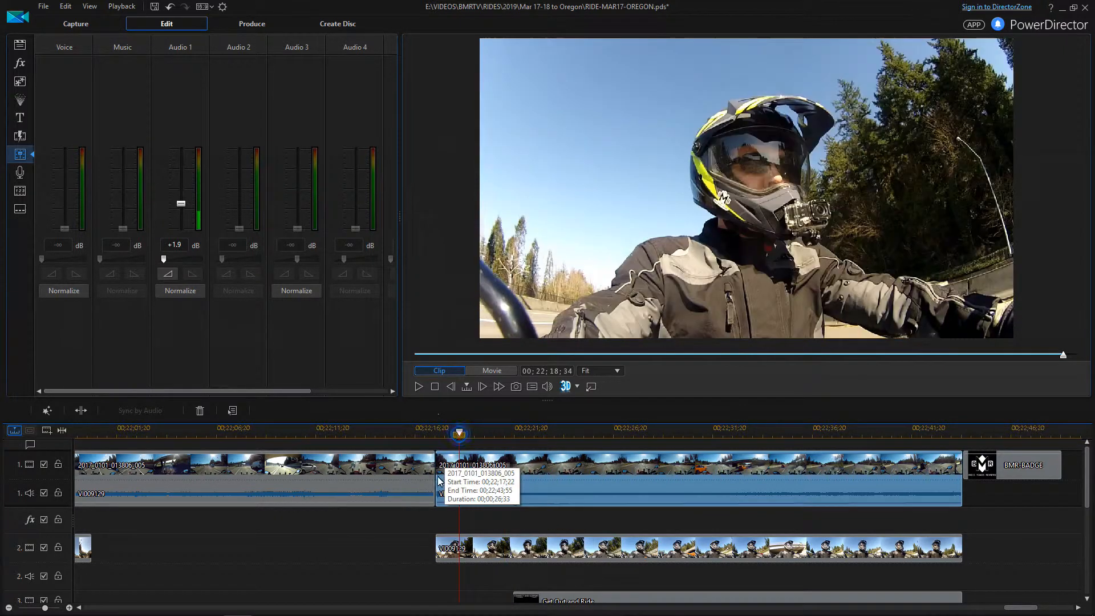
Listen to the camera-audio fade under the THANK YOU titles, then undo its volume keyframes
left_click(418, 387)
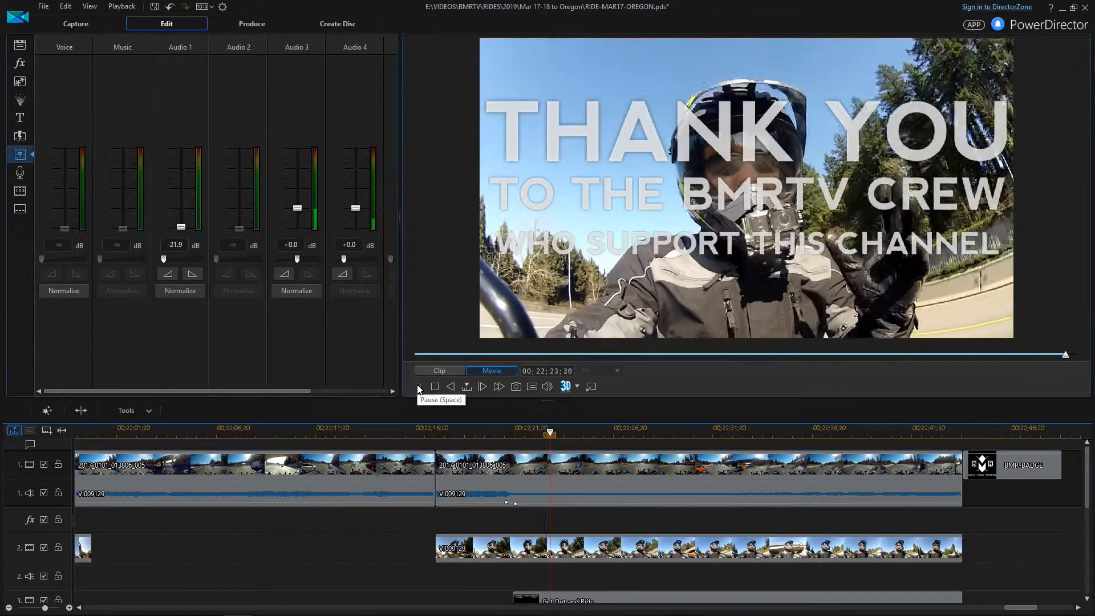
left_click(418, 387)
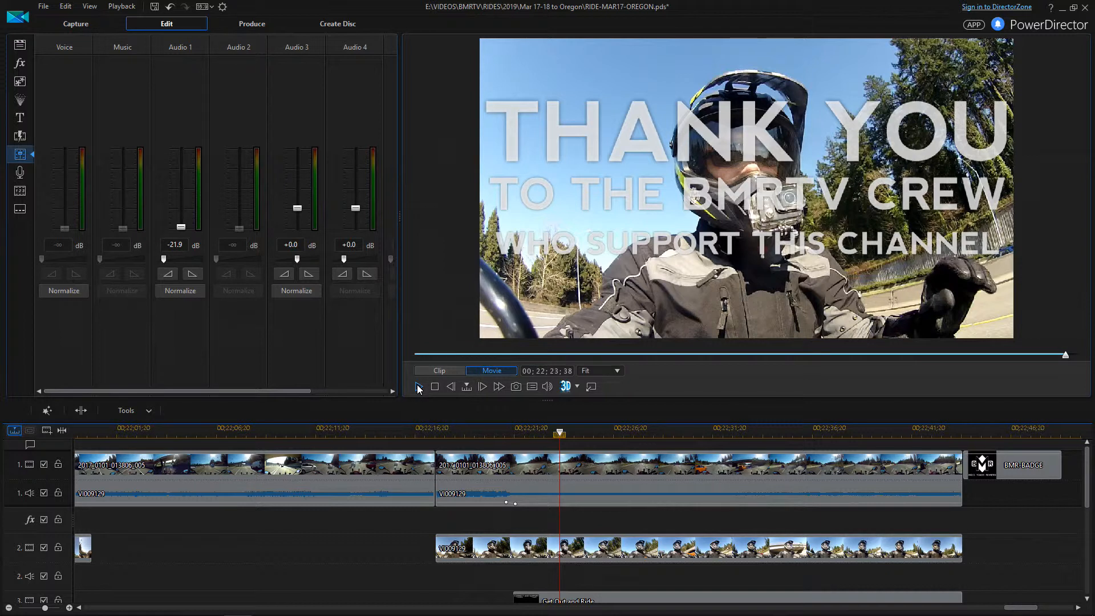
left_click(516, 506)
key("ctrl+z")
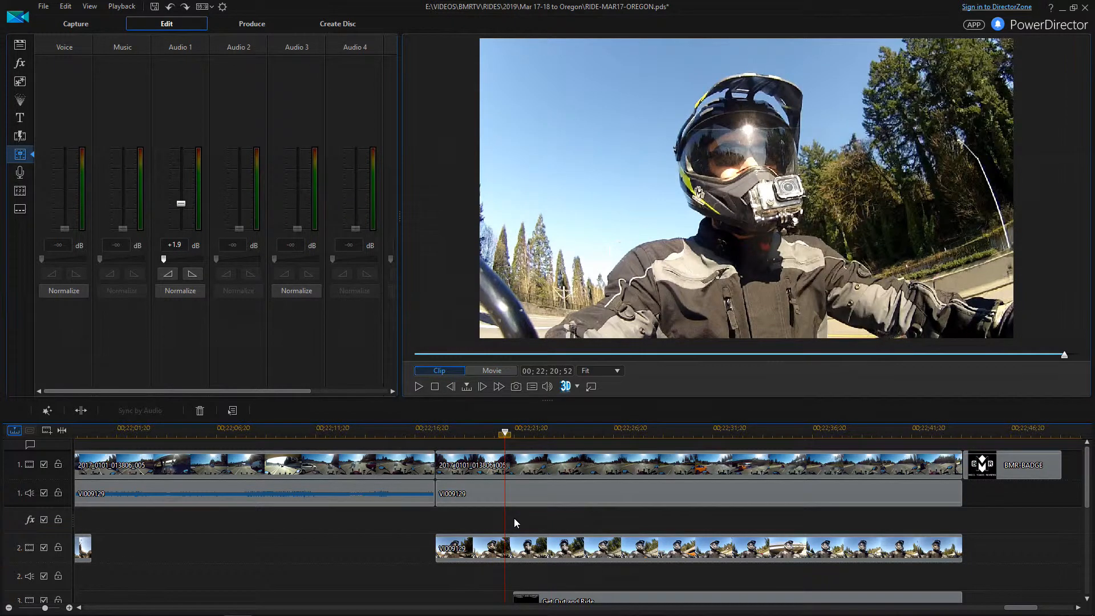
Fade the VI009129 camera audio from 00;22;19;28 down to silence and play it back
left_click(478, 436)
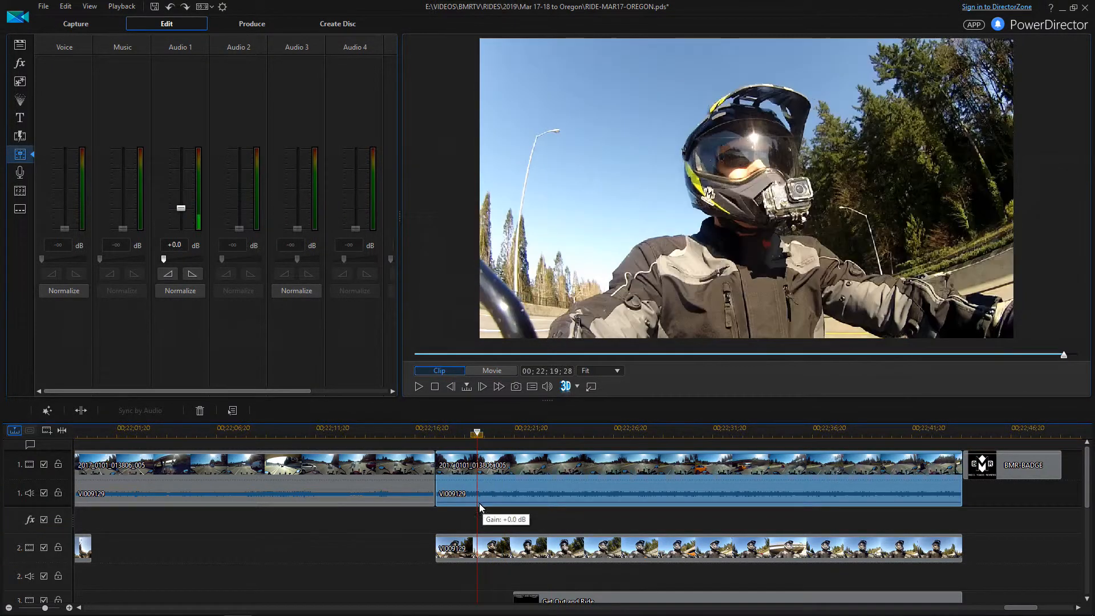
left_click(477, 502)
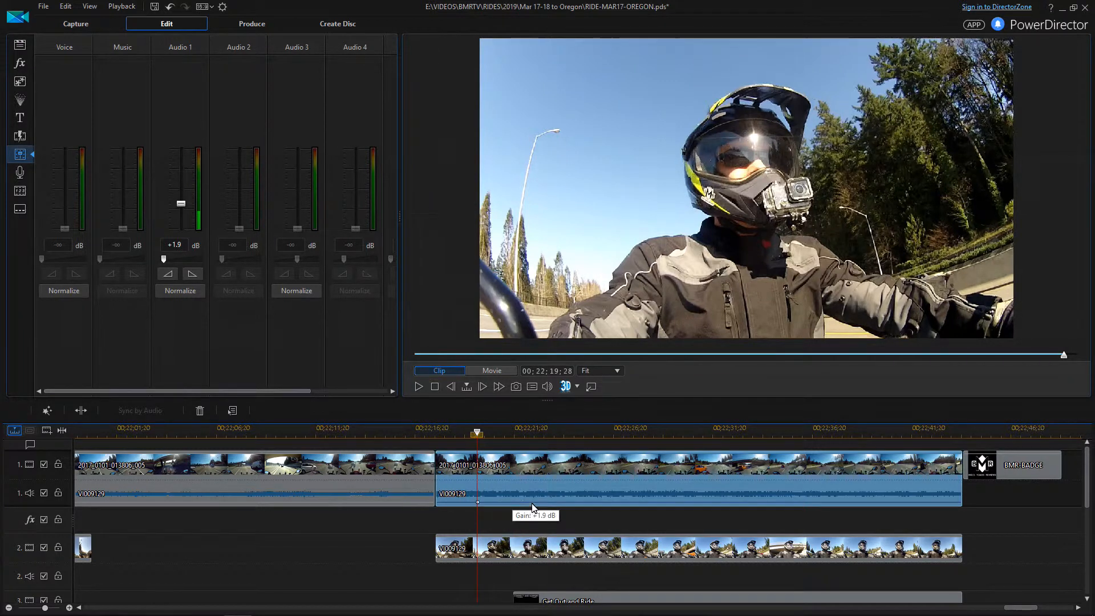
left_click_drag(529, 503, 529, 506)
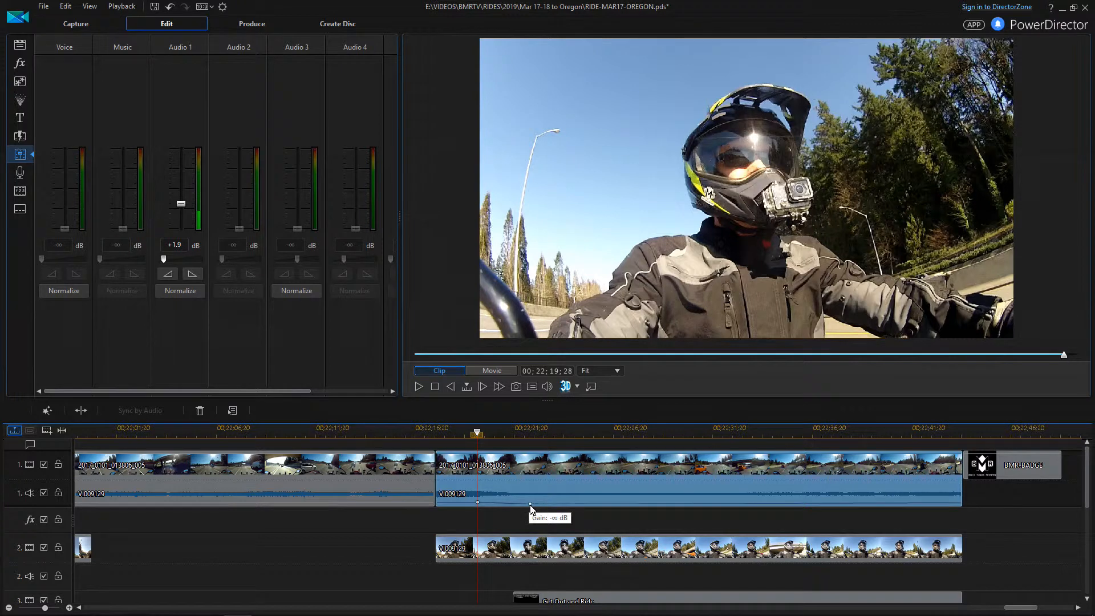
left_click(455, 433)
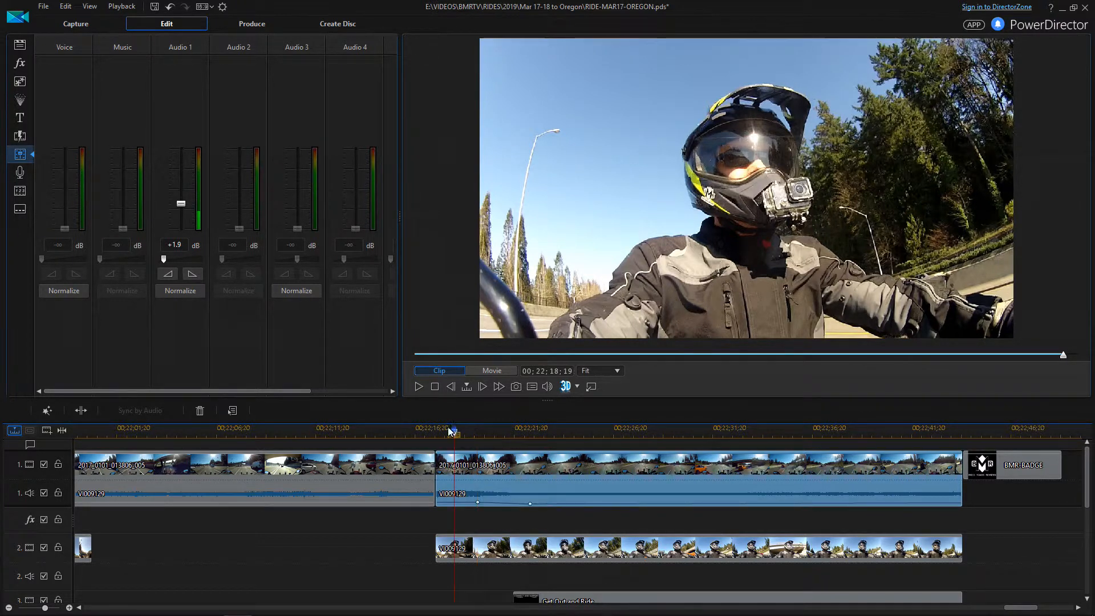
left_click(416, 387)
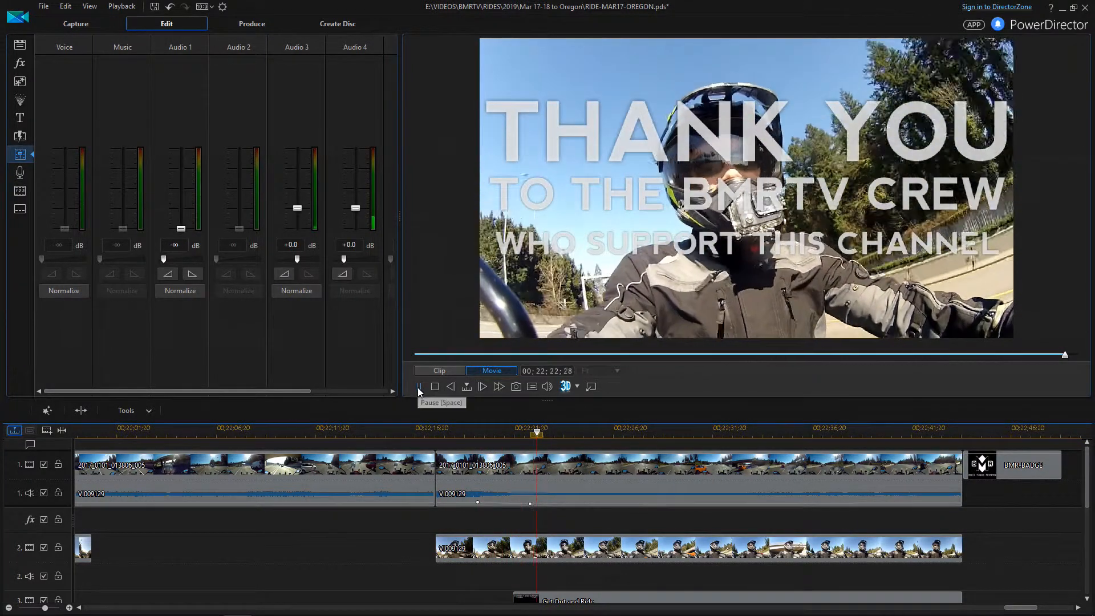
Stop playback and select the VI009129 camera audio at 00;22;27;46
left_click(420, 387)
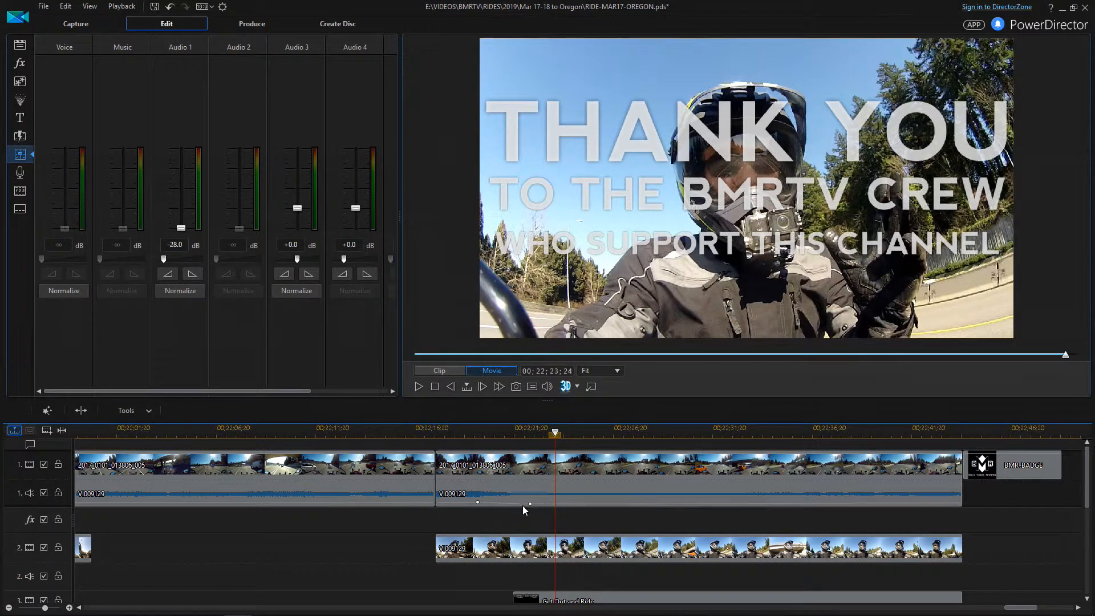
left_click(641, 432)
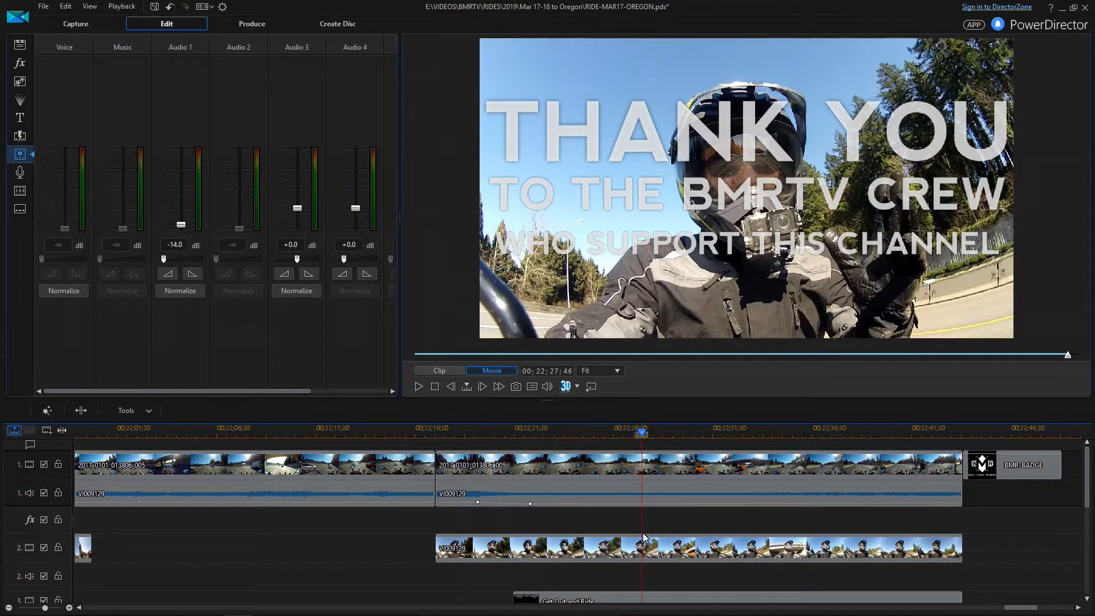
left_click(641, 505)
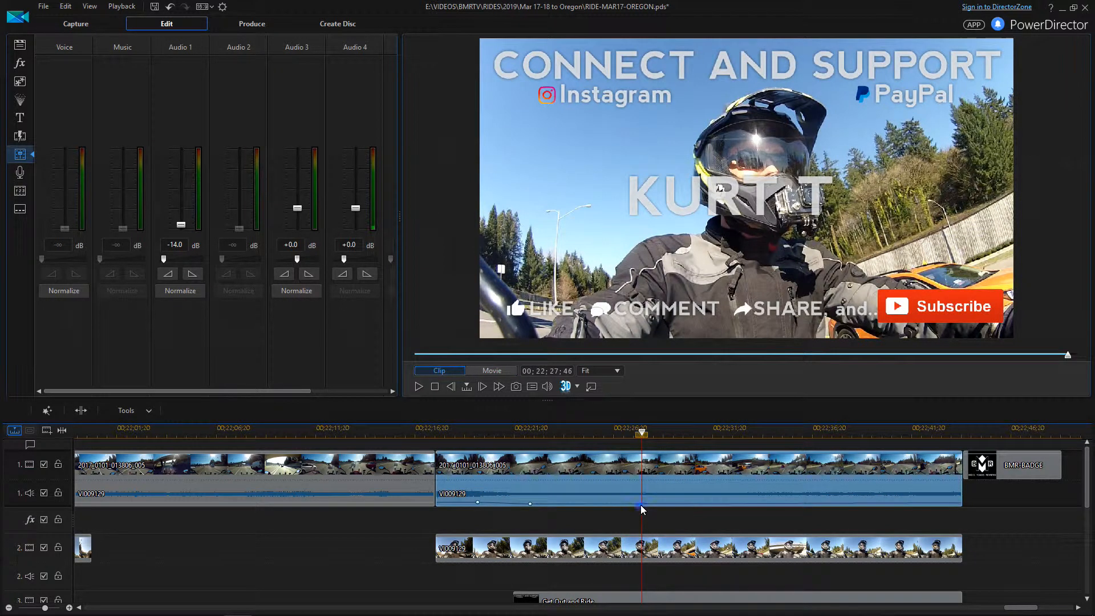
Keep the VI009129 keyframe at 00;22;27;46 pulled down to -28.0 dB, undoing the later keyframes
left_click_drag(641, 506, 642, 506)
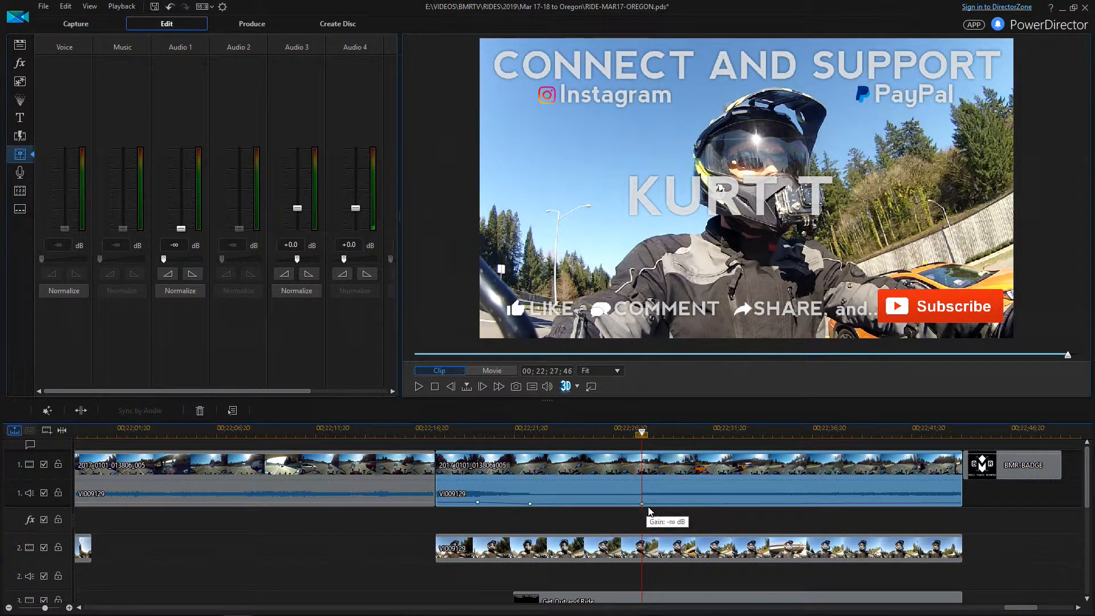
left_click_drag(654, 504, 654, 502)
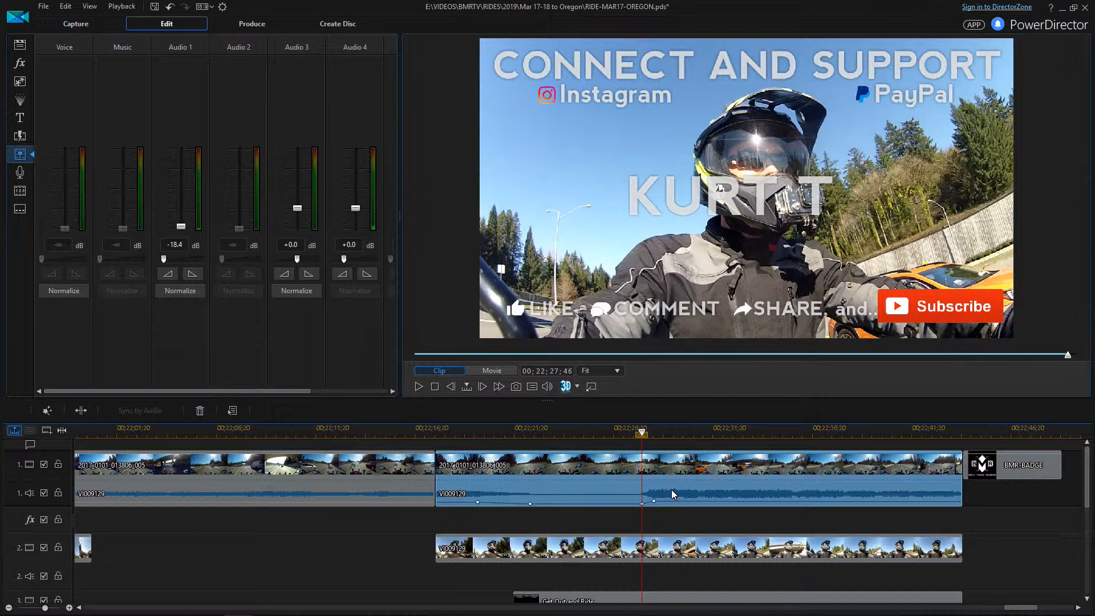
key("ctrl+z")
left_click_drag(652, 504, 651, 509)
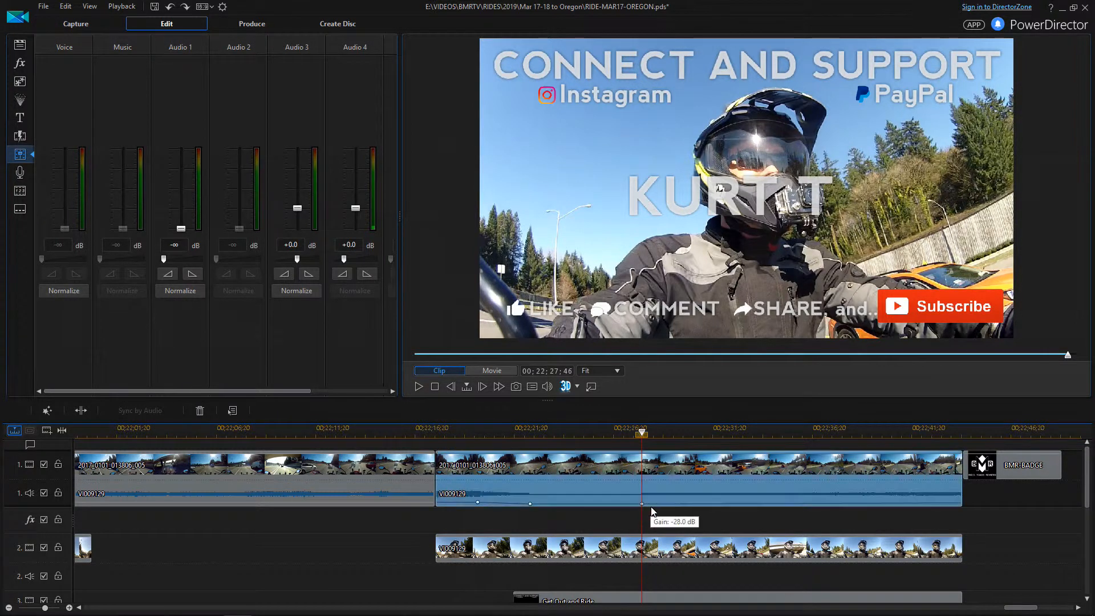
key("ctrl+z")
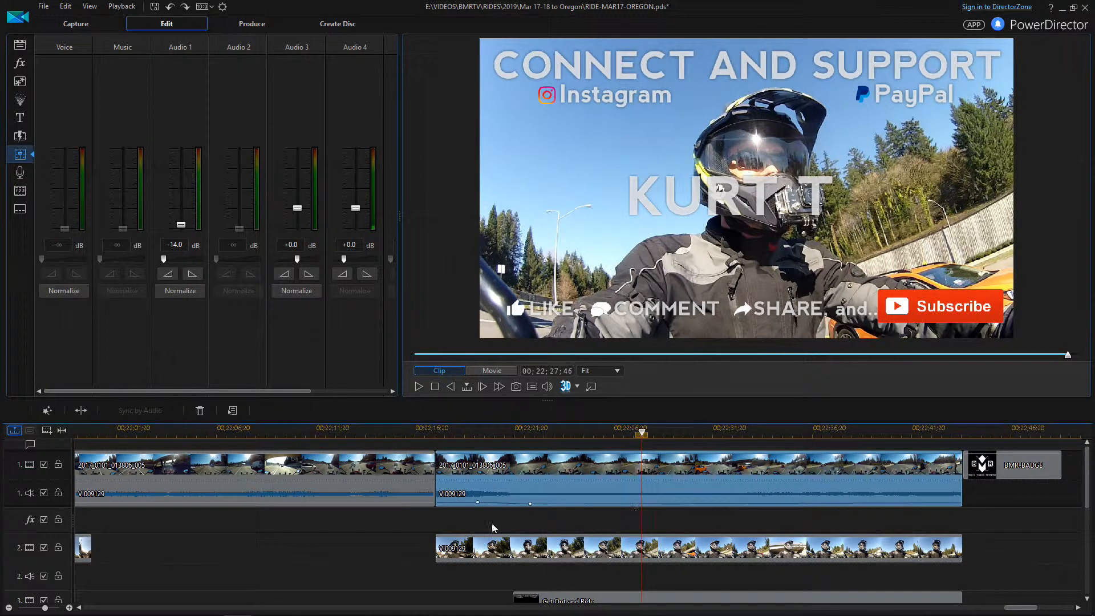
scroll(487, 521, "down", 3)
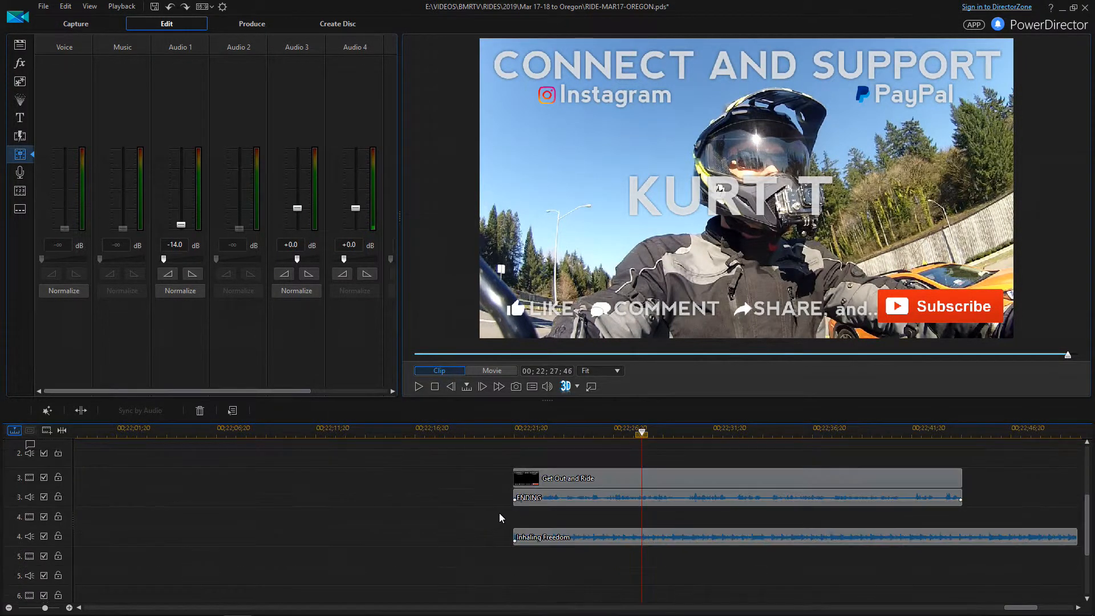
left_click(513, 438)
scroll(488, 474, "up", 3)
left_click(500, 435)
left_click(420, 386)
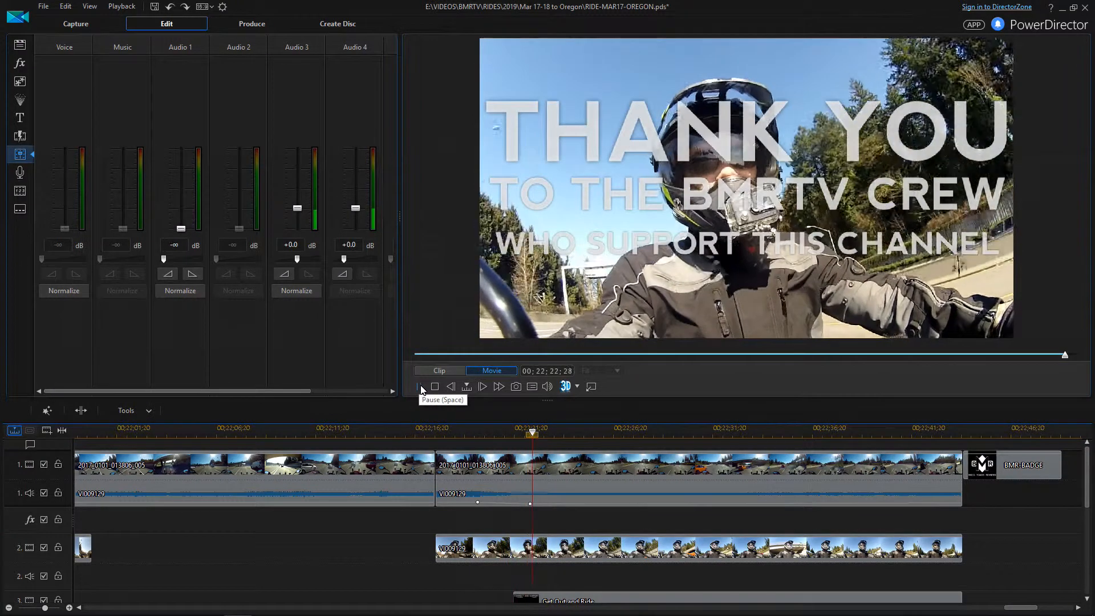
left_click(420, 386)
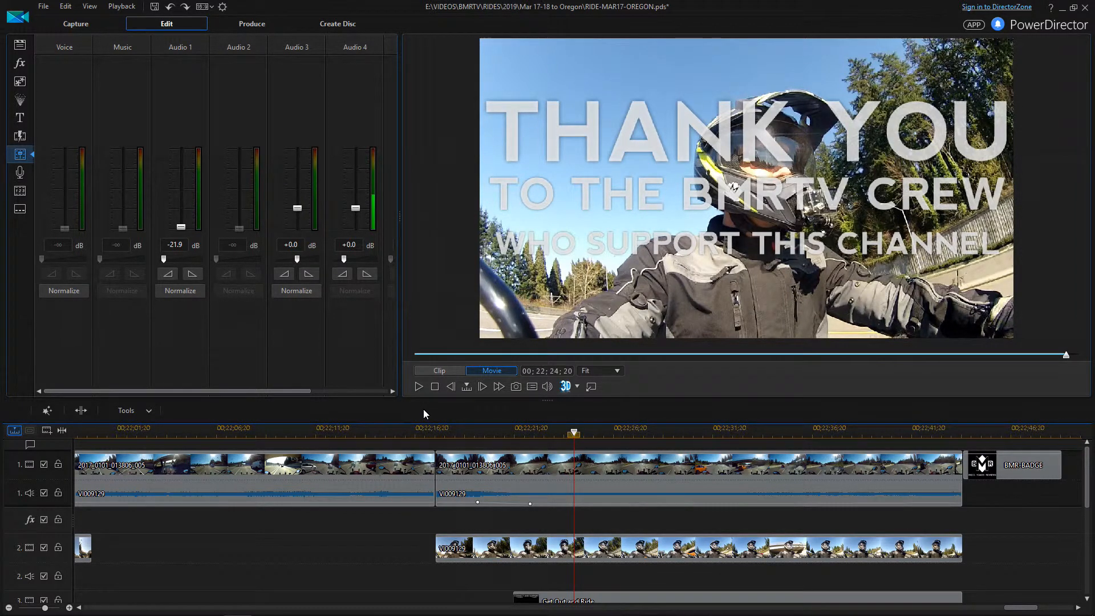
left_click(516, 432)
scroll(514, 517, "down", 3)
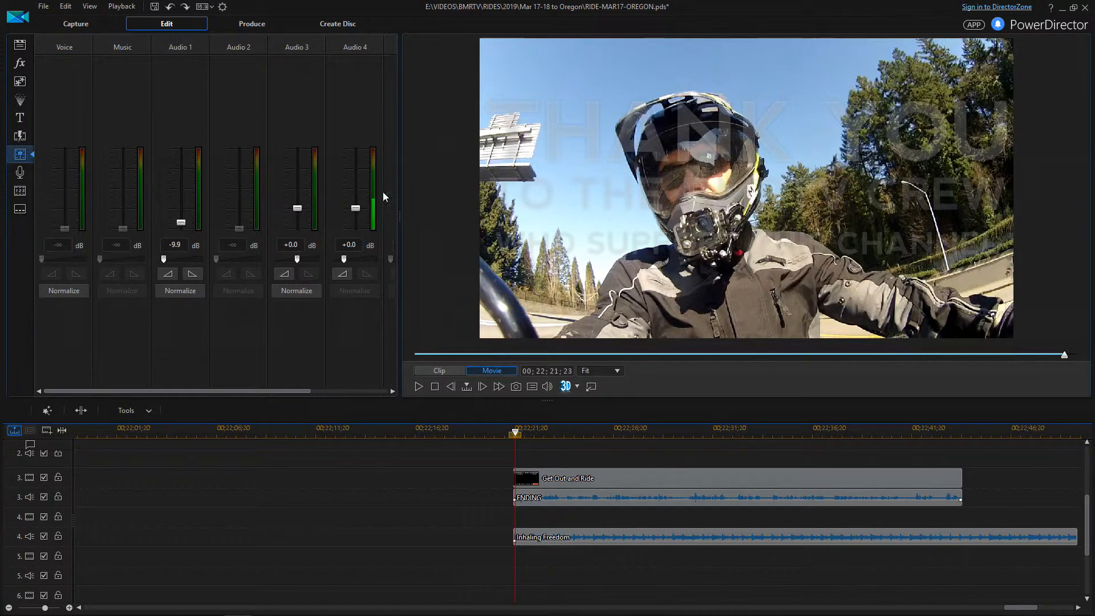
Set the Inhaling Freedom music volume to -2.4 dB
left_click(515, 542)
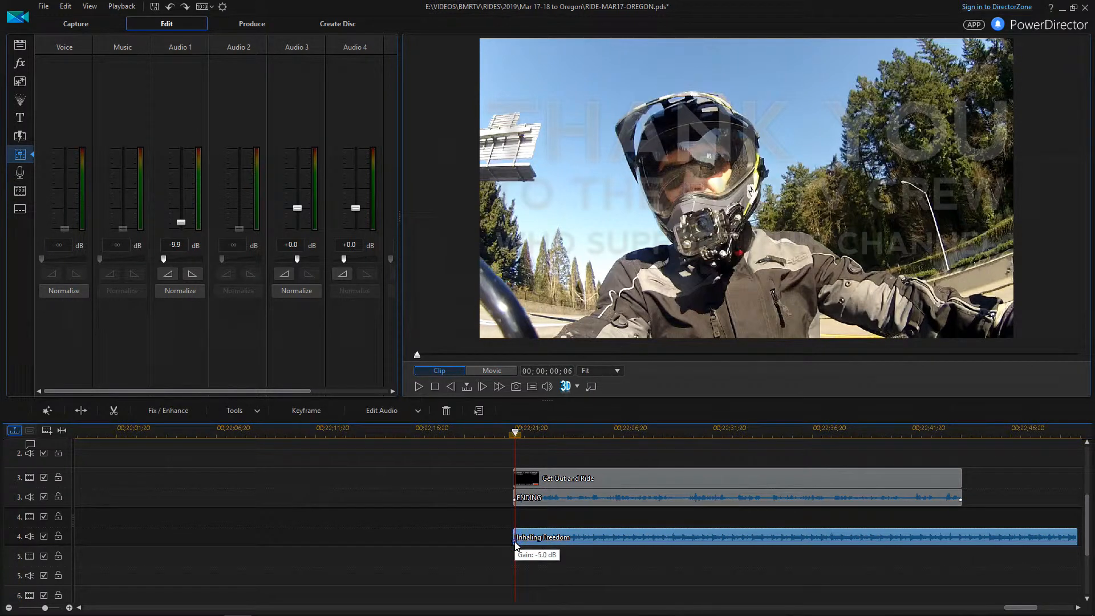
left_click_drag(515, 543, 517, 546)
left_click_drag(519, 544, 515, 542)
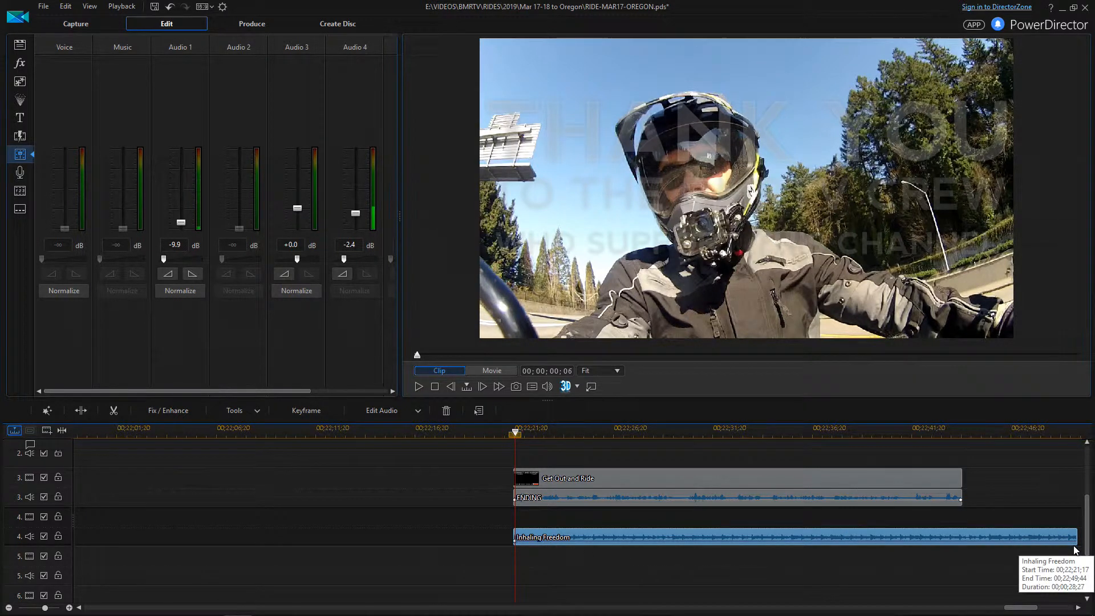
left_click_drag(515, 542, 519, 550)
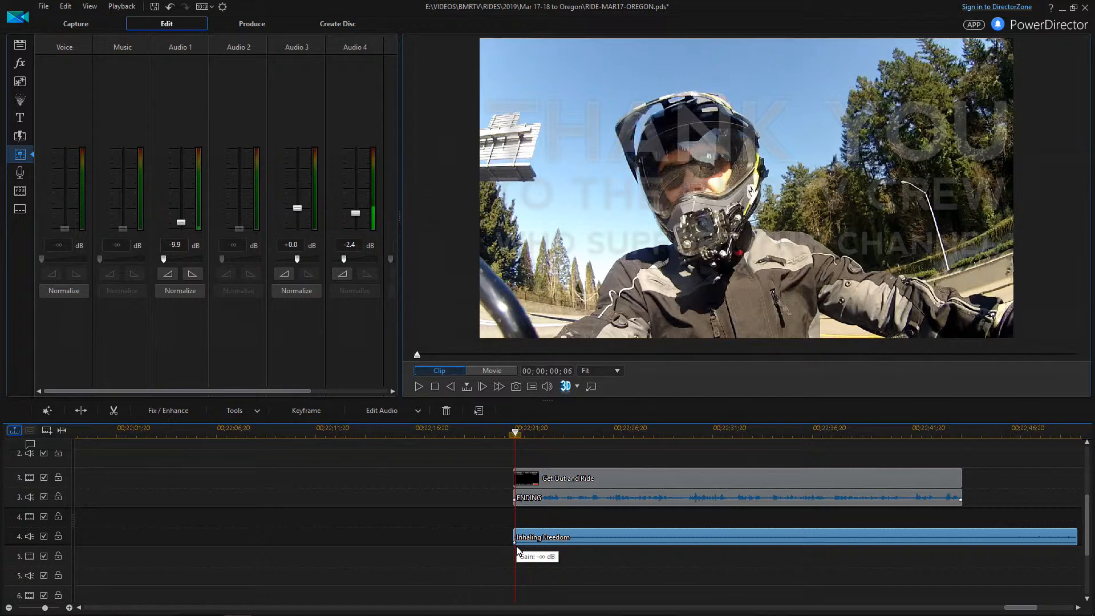
left_click_drag(518, 549, 515, 543)
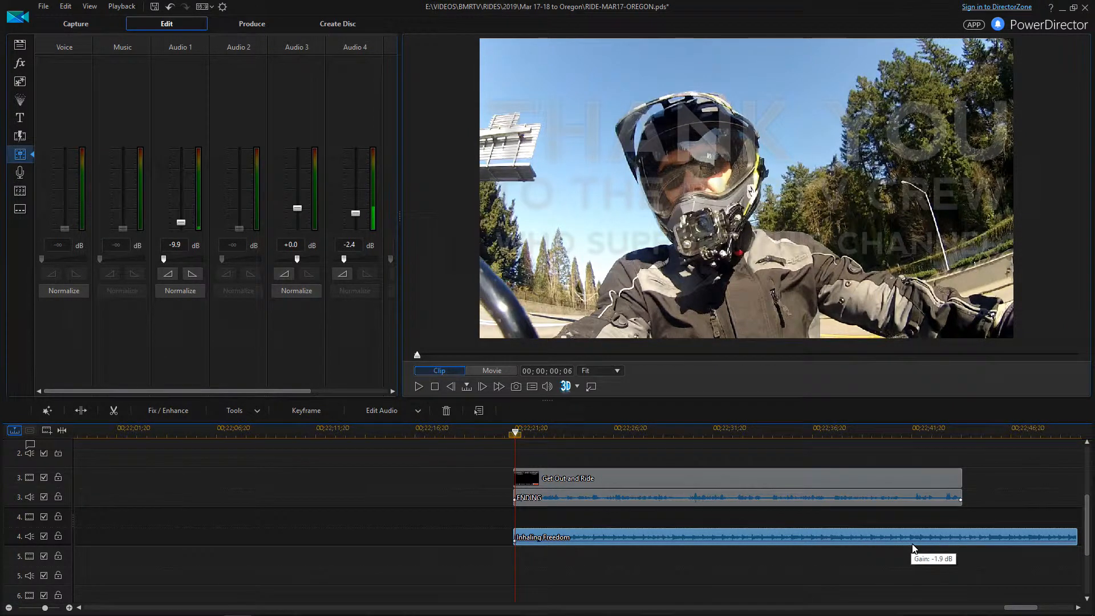
Add keyframes near the music's end fading it to silence, then play the outro
left_click_drag(915, 542, 919, 543)
left_click_drag(1074, 543, 1068, 545)
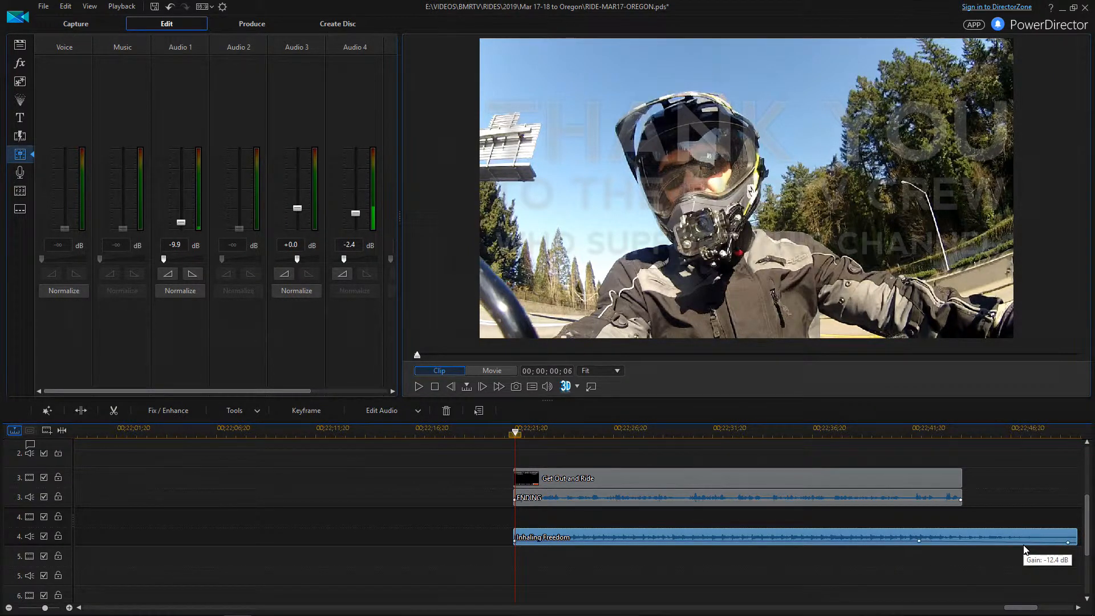
left_click_drag(1021, 543, 1020, 553)
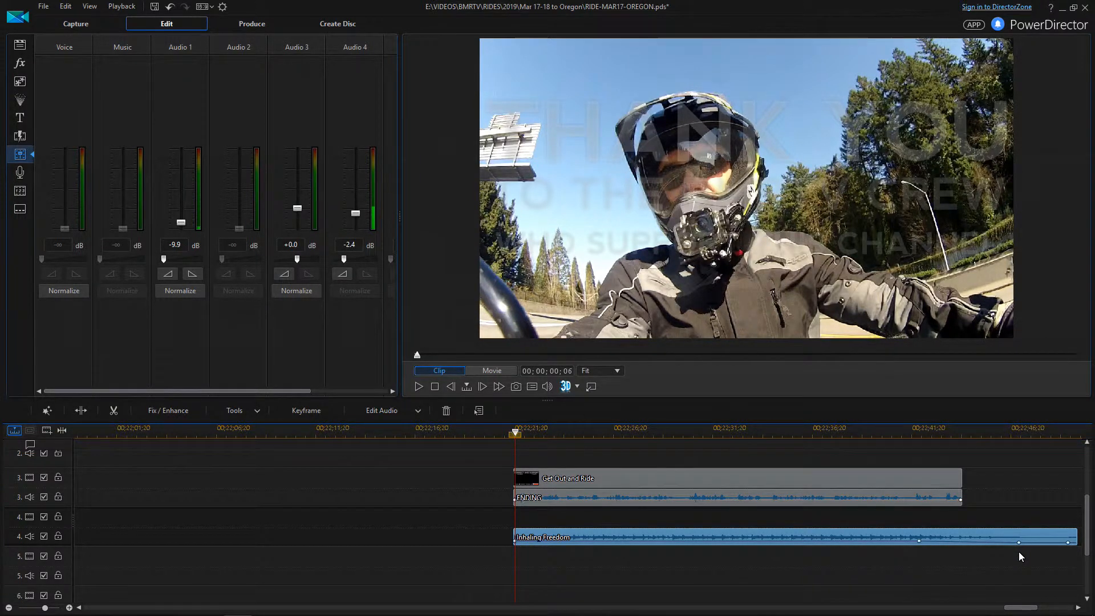
left_click_drag(515, 433, 493, 432)
left_click(419, 387)
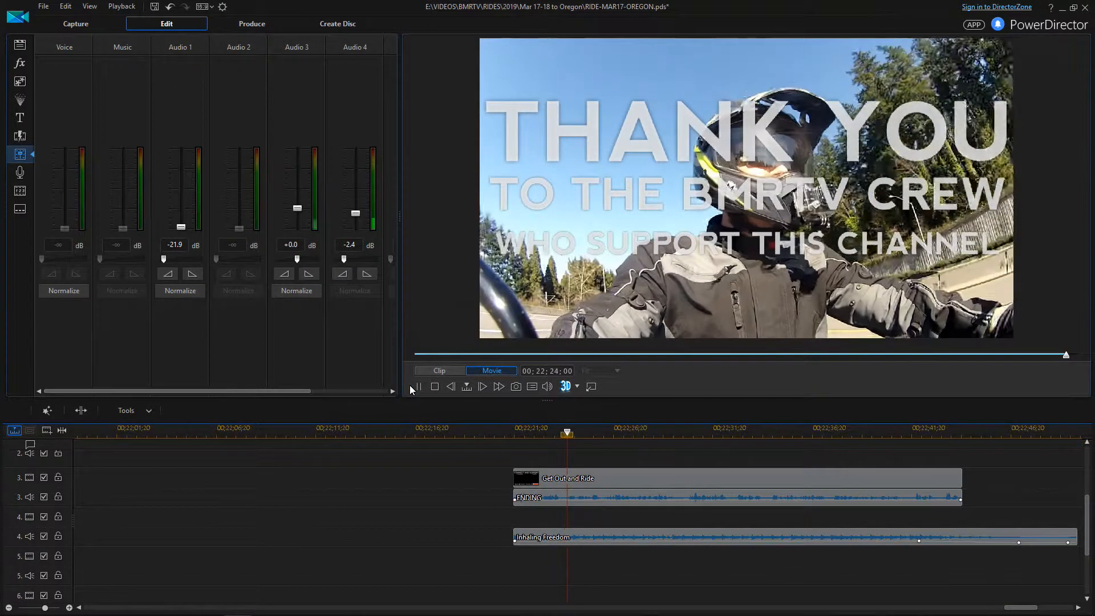
left_click(420, 386)
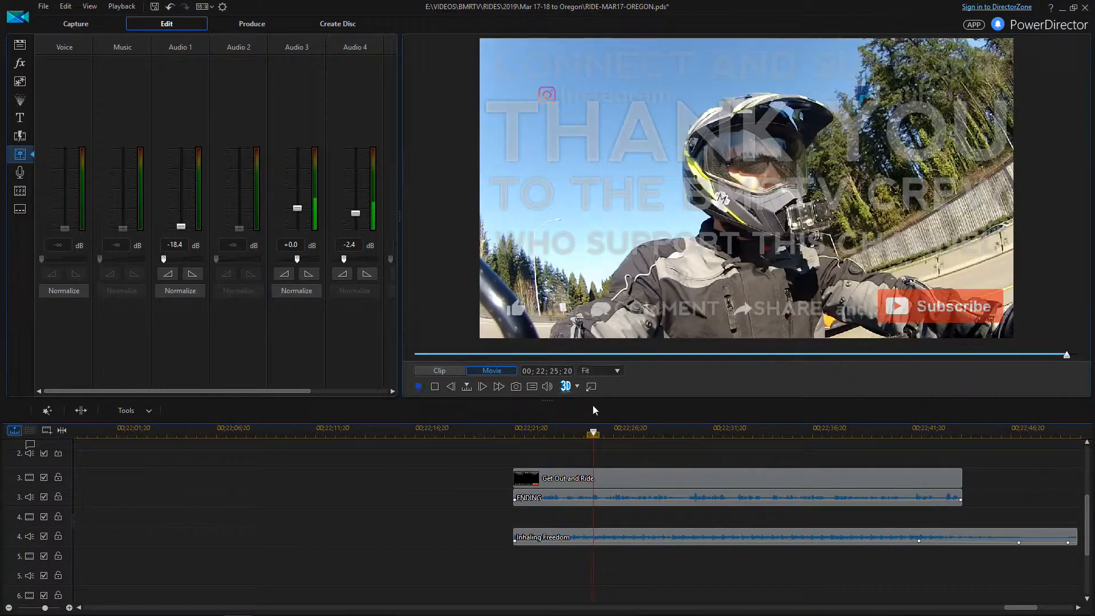
left_click(890, 438)
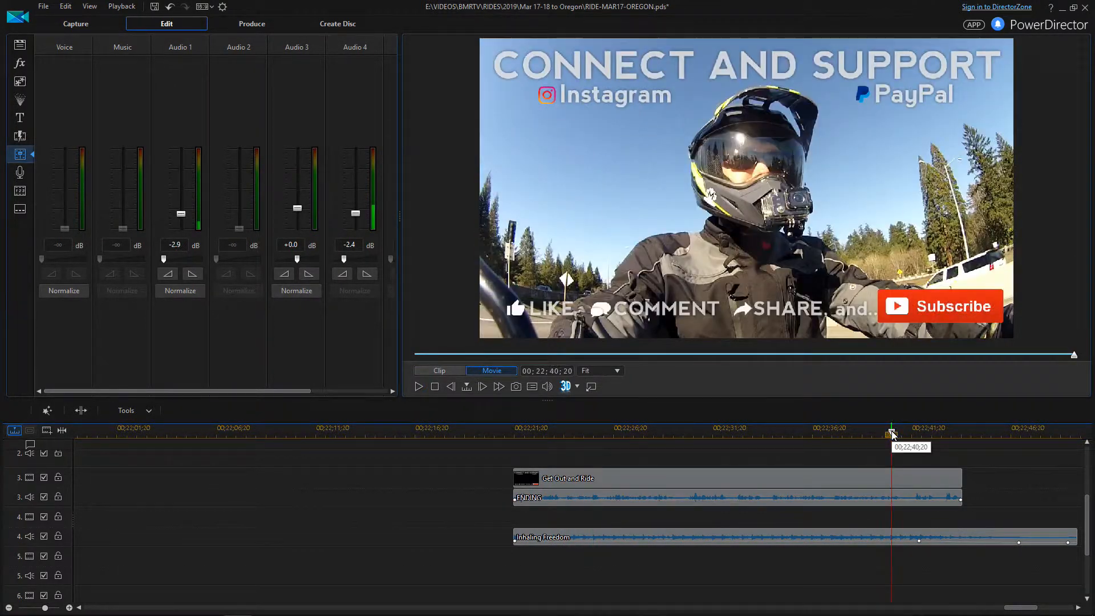
left_click(417, 386)
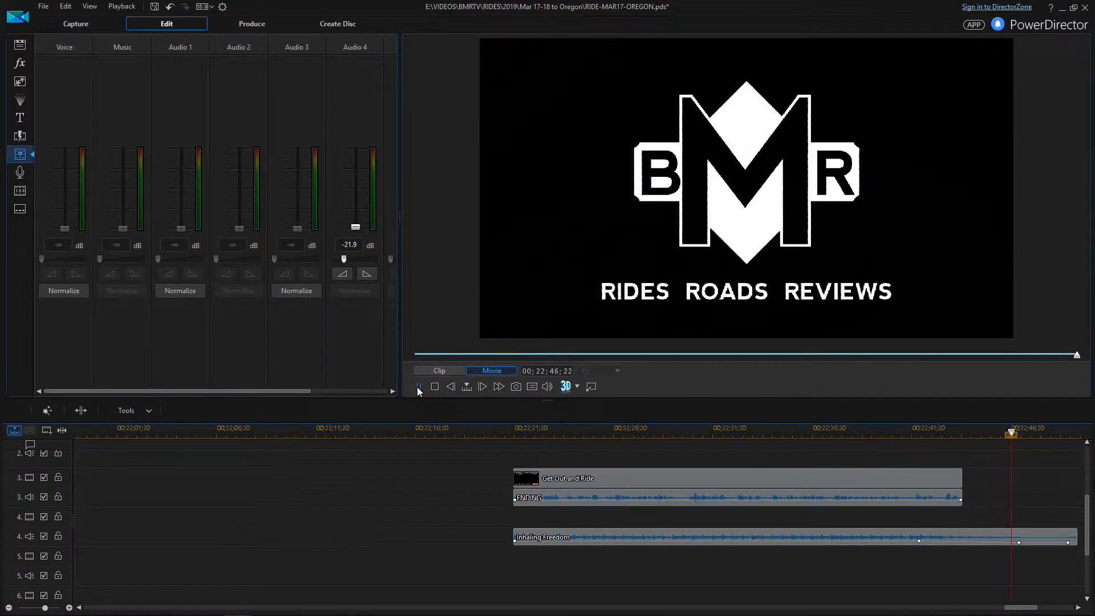
left_click(416, 387)
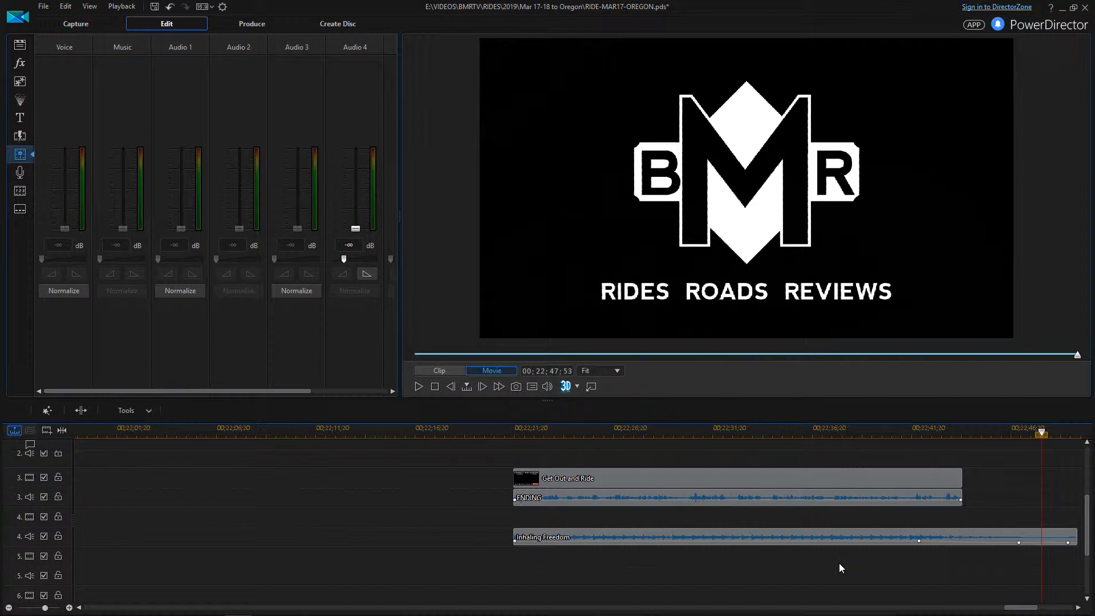
Undo all camera-audio and music volume keyframes, and place the playhead at 00;22;20;25
key("ctrl+z")
key("ctrl+z")
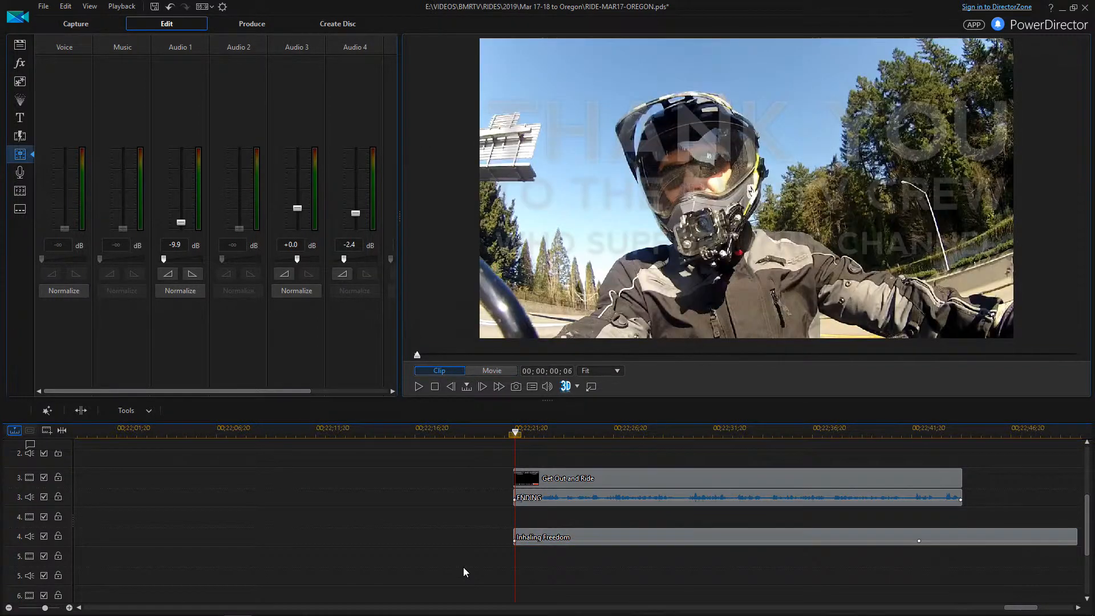
scroll(463, 567, "up", 3)
key("ctrl+z")
key("ctrl+z")
key("ctrl+z")
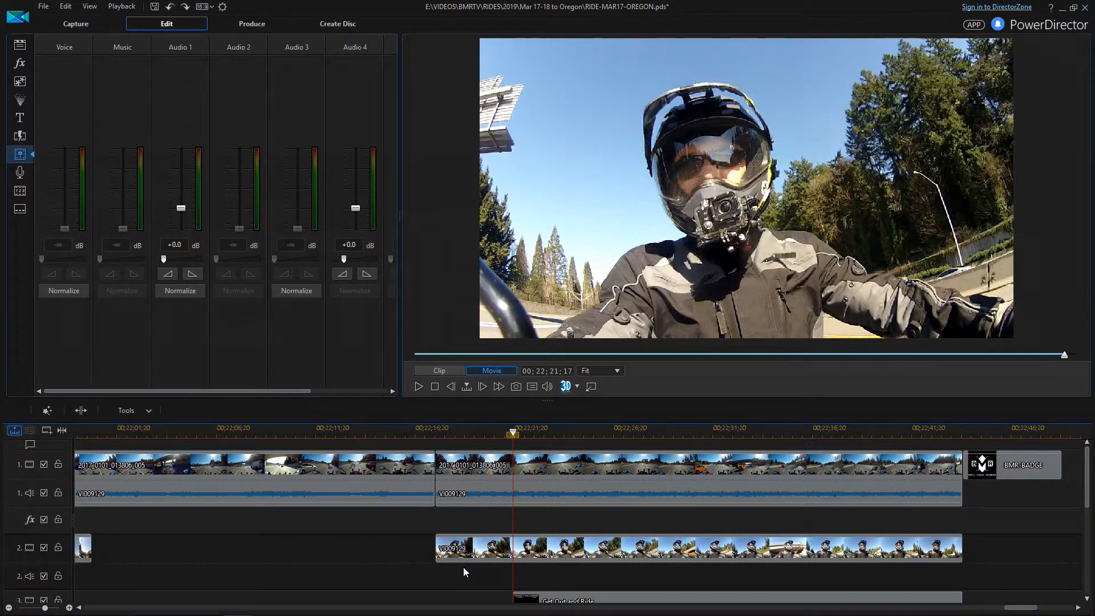
left_click(496, 435)
scroll(531, 442, "down", 1)
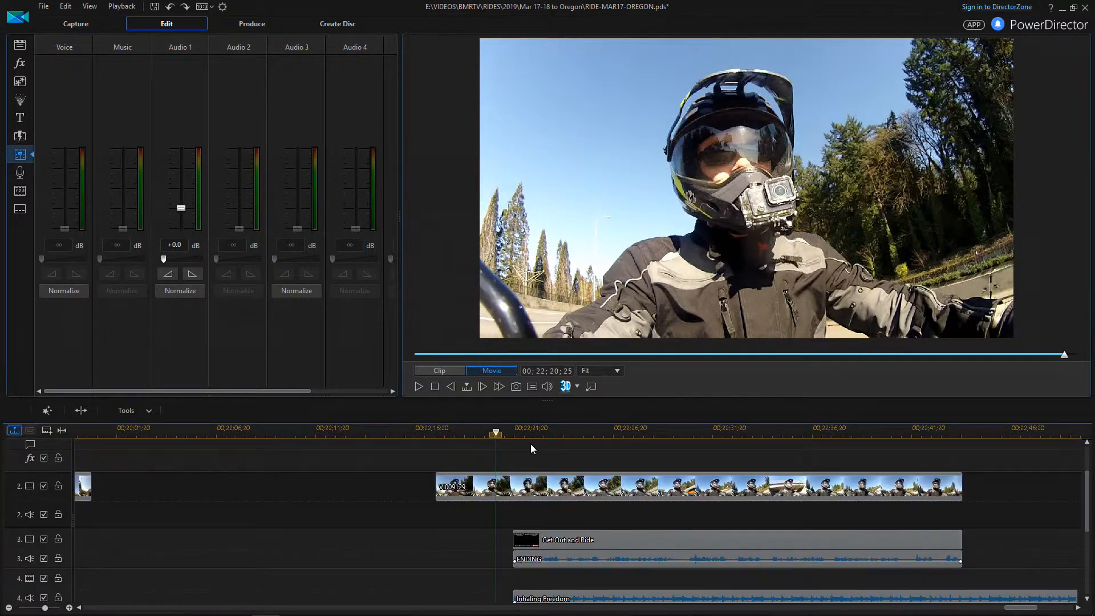
scroll(571, 496, "up", 1)
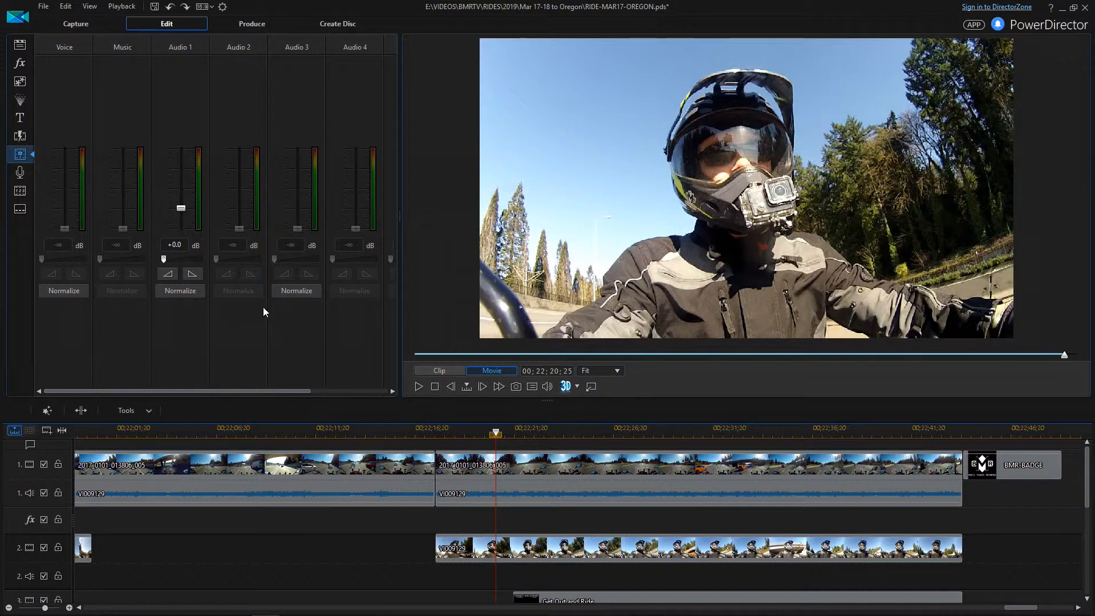
scroll(510, 451, "down", 1)
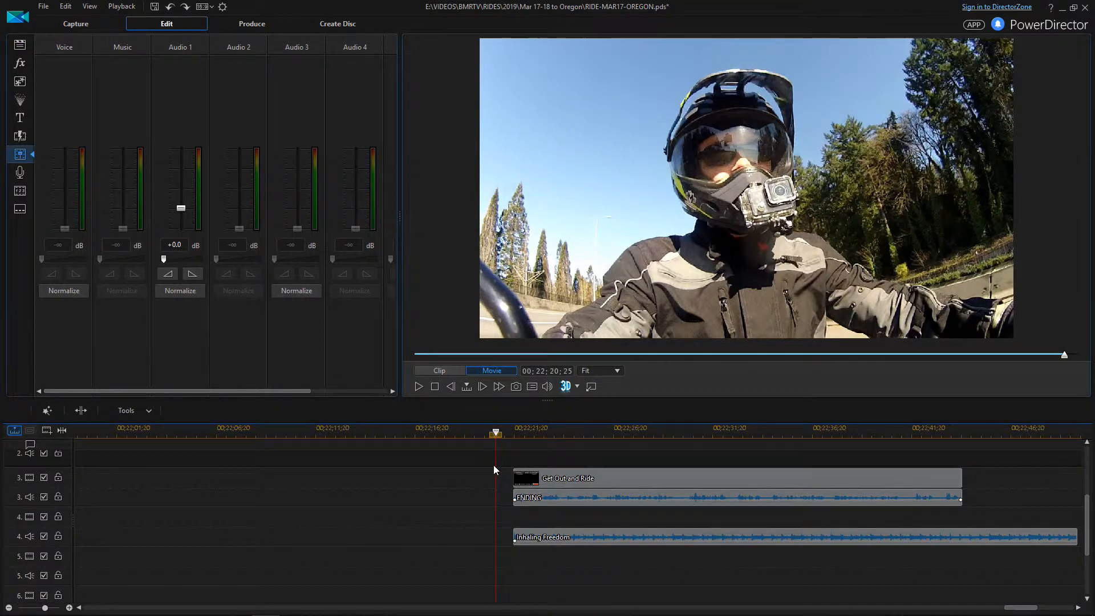
scroll(494, 464, "up", 1)
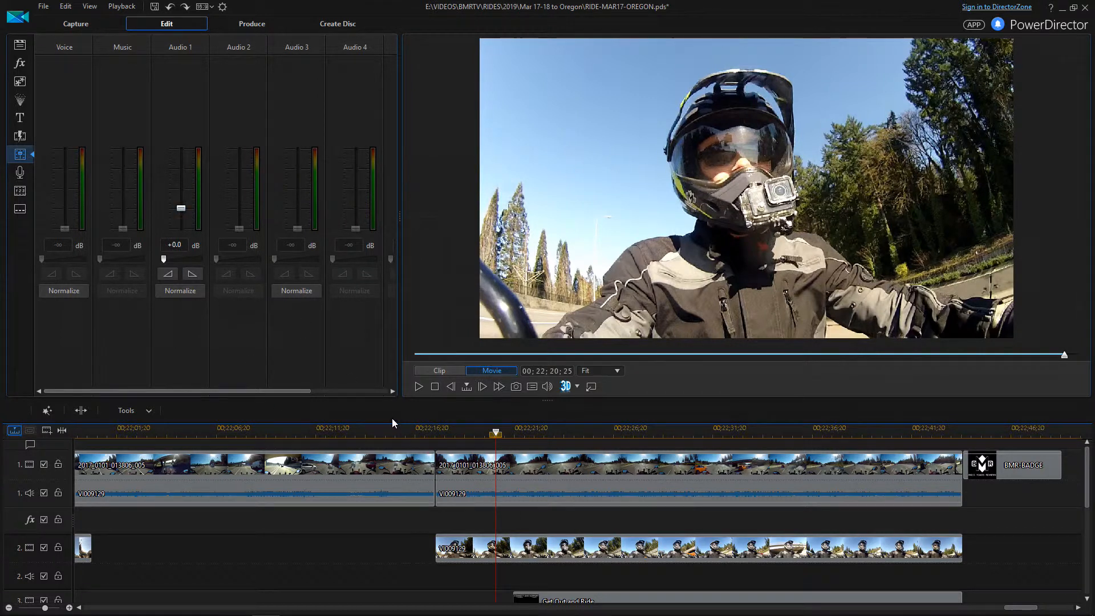
Lower the Audio 1 camera audio to about -8 dB at the THANK YOU title's start
left_click(181, 210)
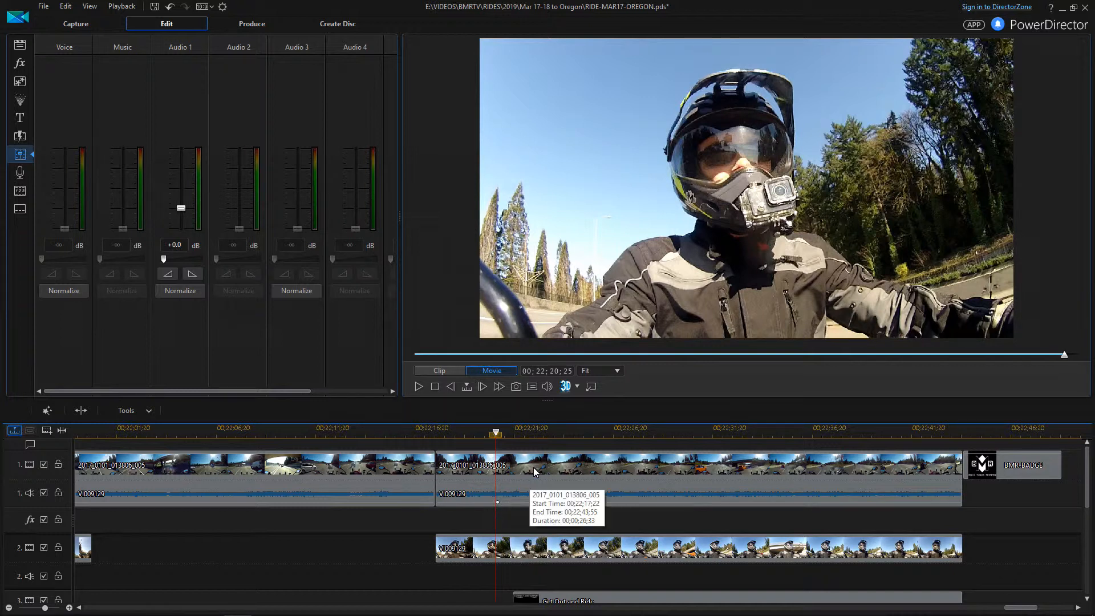
left_click(534, 438)
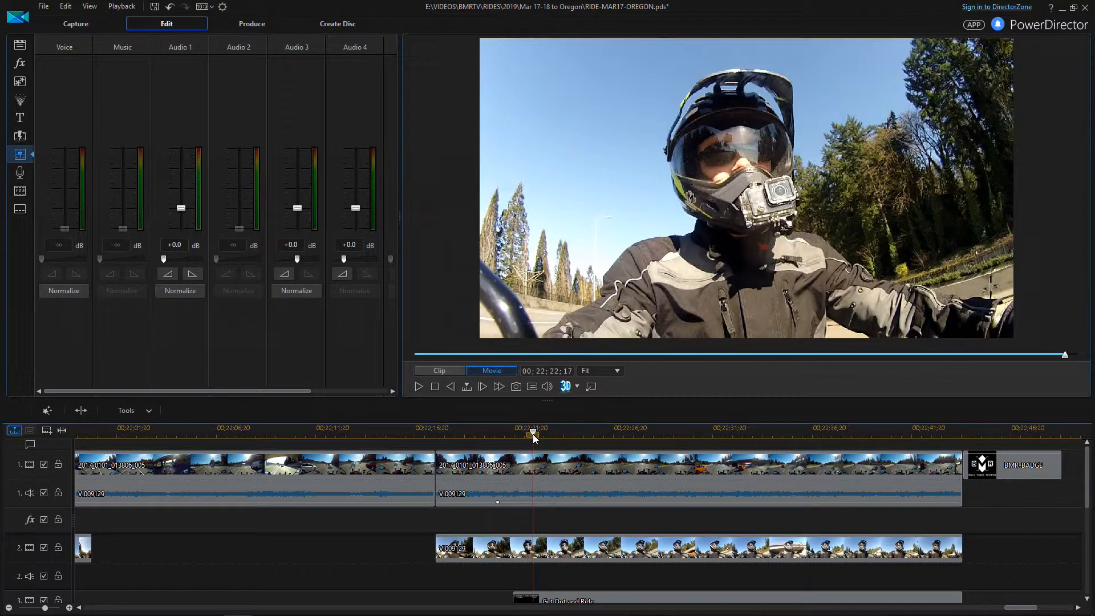
left_click_drag(536, 434, 533, 433)
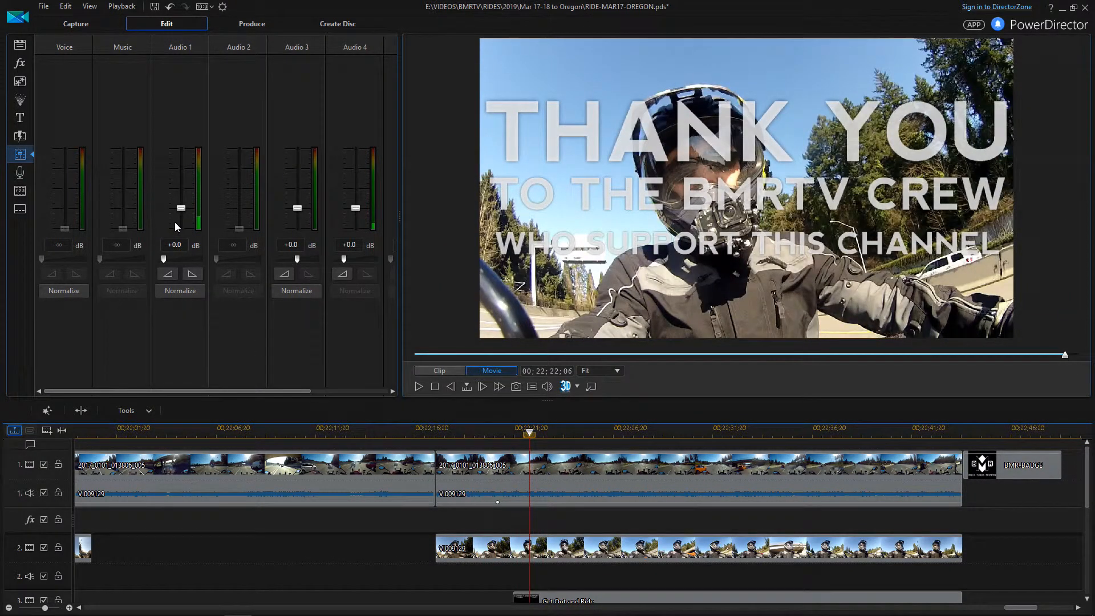
left_click_drag(182, 213, 184, 224)
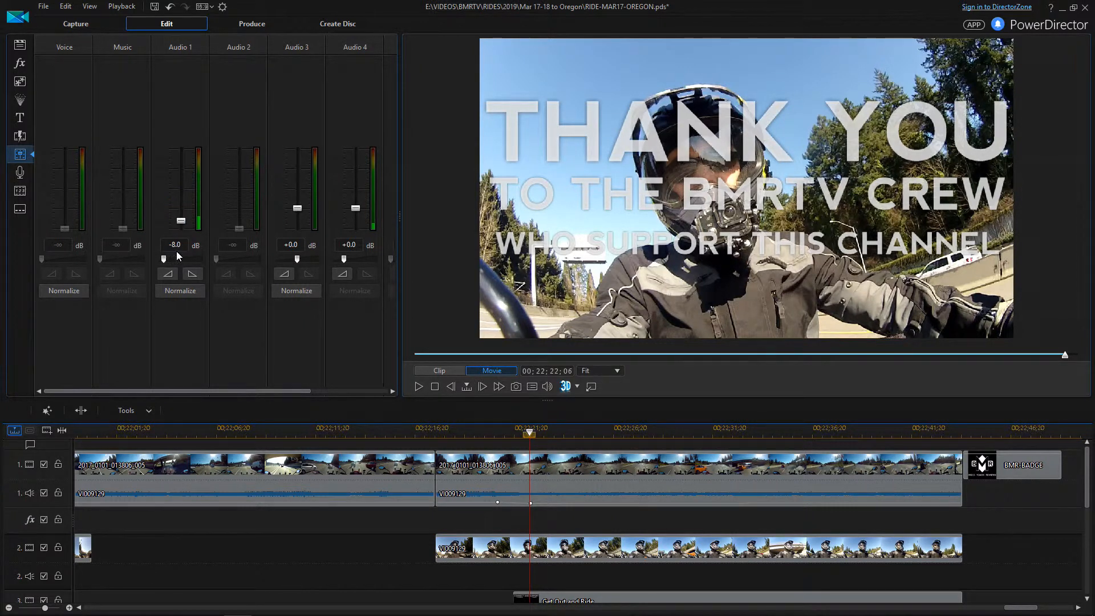
Play the outro from a few seconds earlier to hear the drop, then return to the title start
left_click(482, 438)
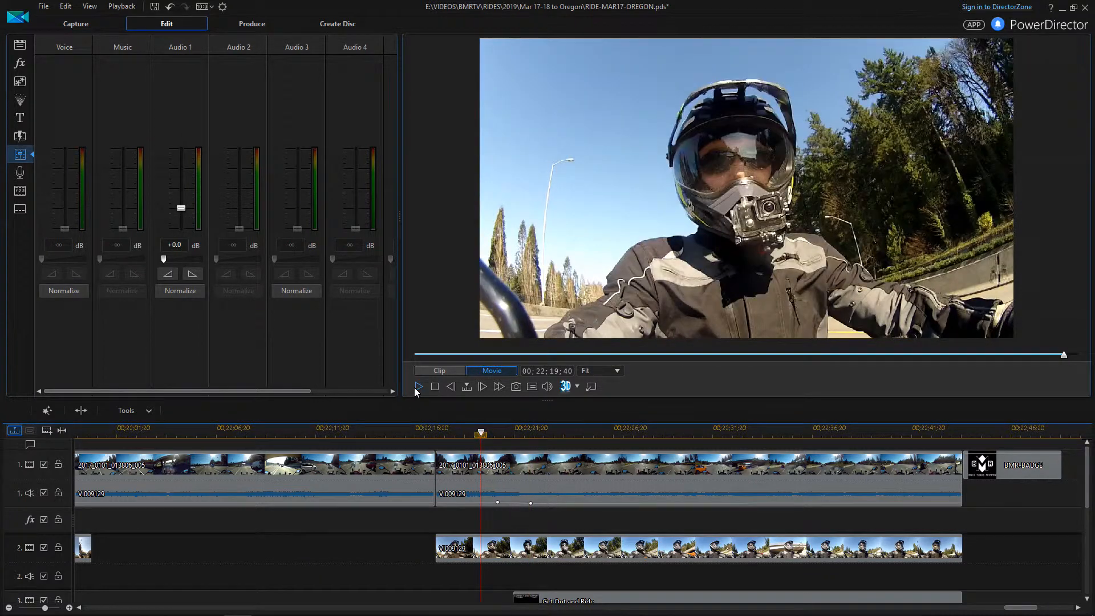
left_click(420, 387)
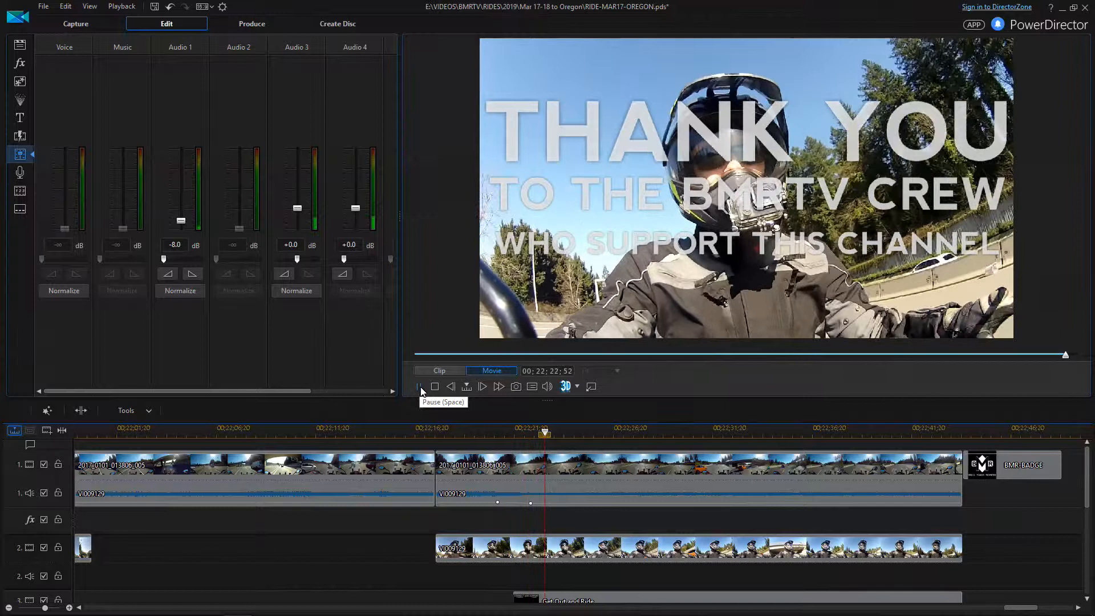
key("space")
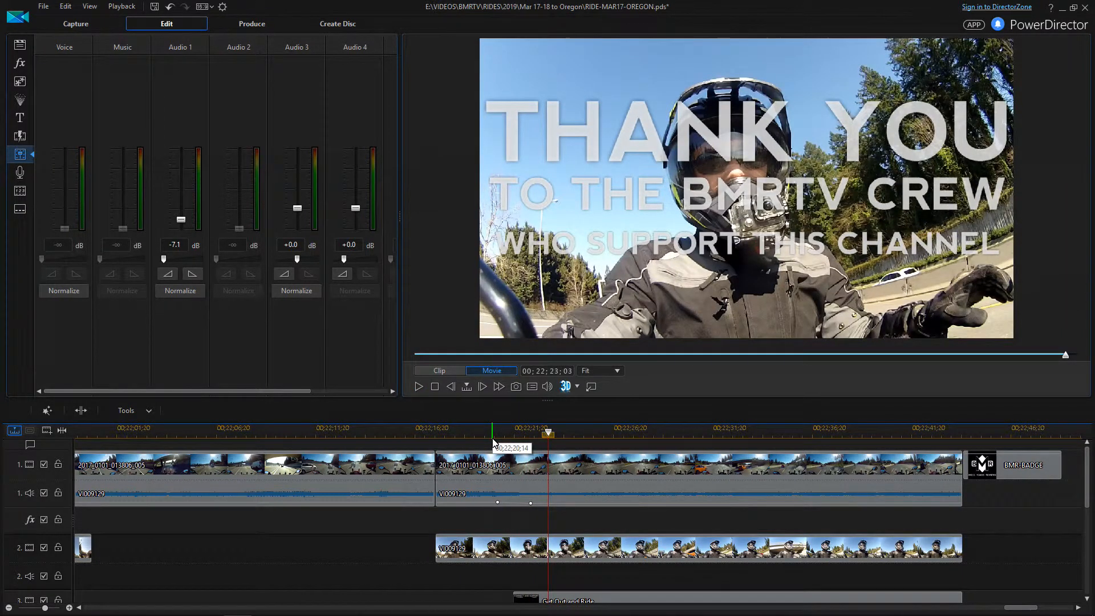
left_click(528, 437)
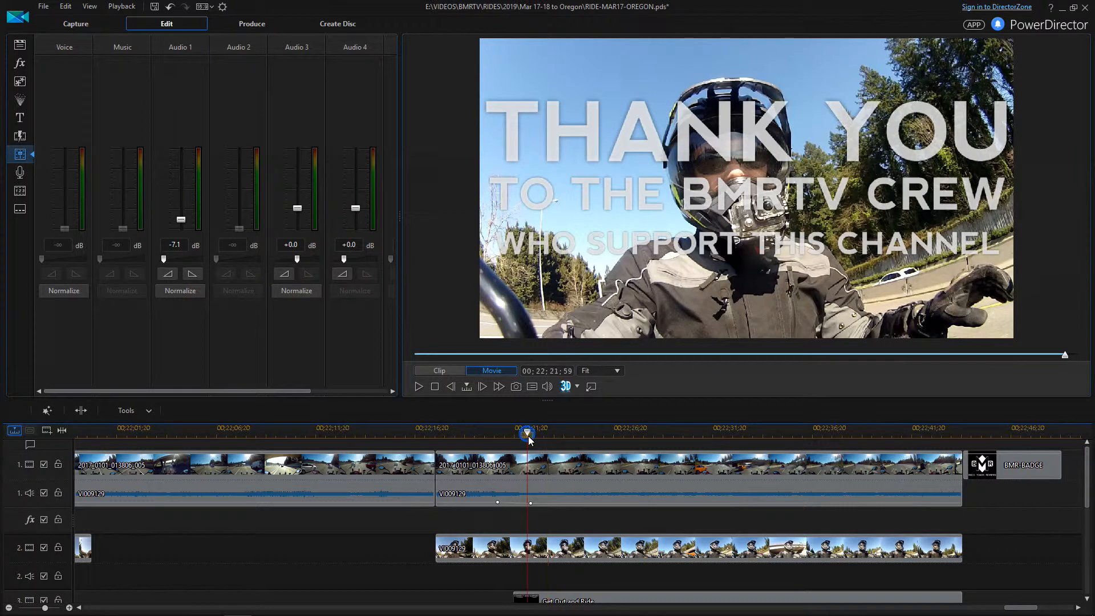
scroll(529, 438, "down", 2)
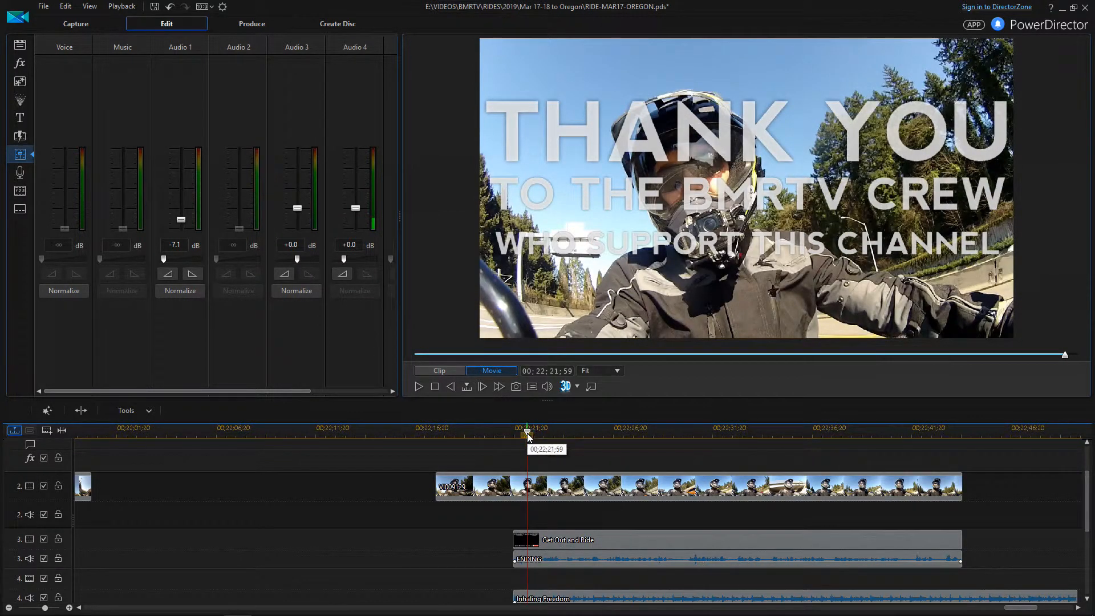
Move the playhead to 00;22;21;23, where the Inhaling Freedom music begins
left_click_drag(529, 437, 515, 434)
scroll(492, 472, "down", 4)
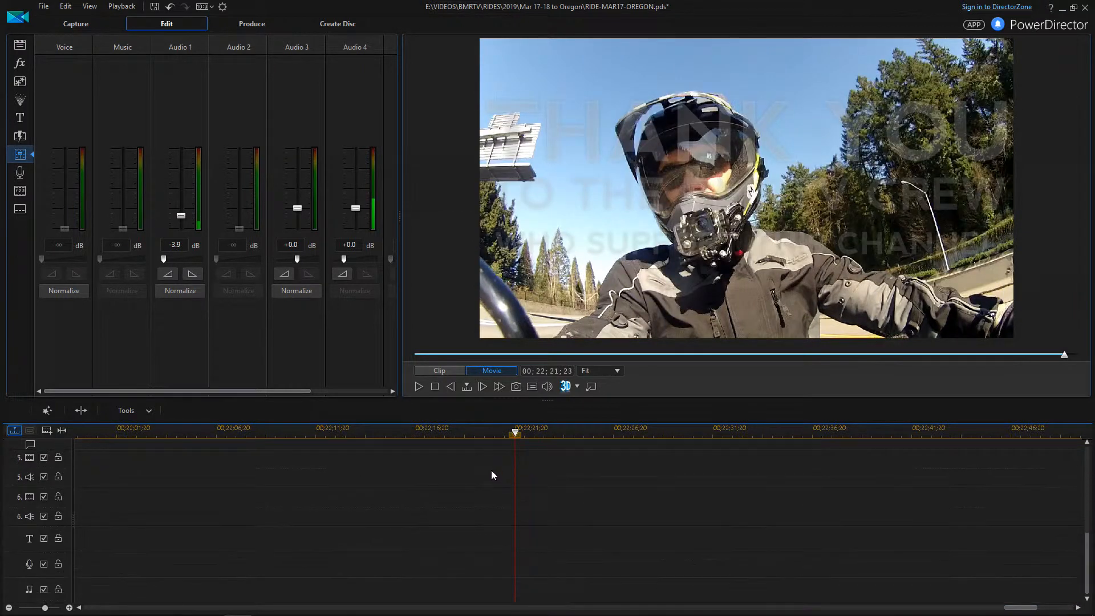
scroll(493, 485, "up", 3)
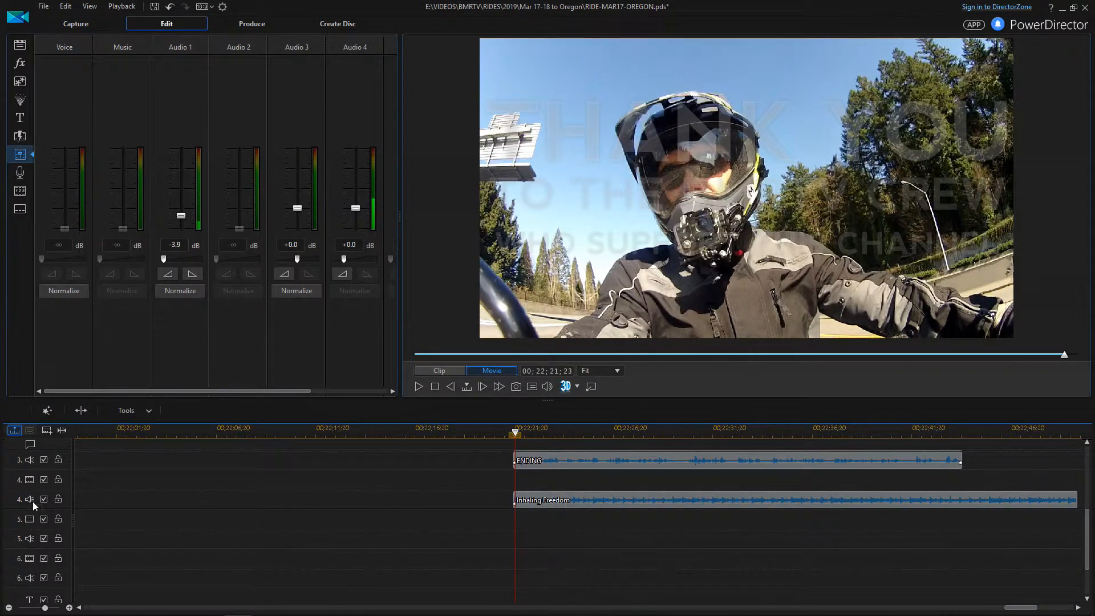
Lower the Audio 4 mixer fader to about -2.9 dB, adding a volume keyframe
mouse_move(343, 260)
left_click(355, 210)
left_click_drag(354, 209, 355, 216)
left_click_drag(354, 213, 353, 215)
scroll(526, 502, "up", 2)
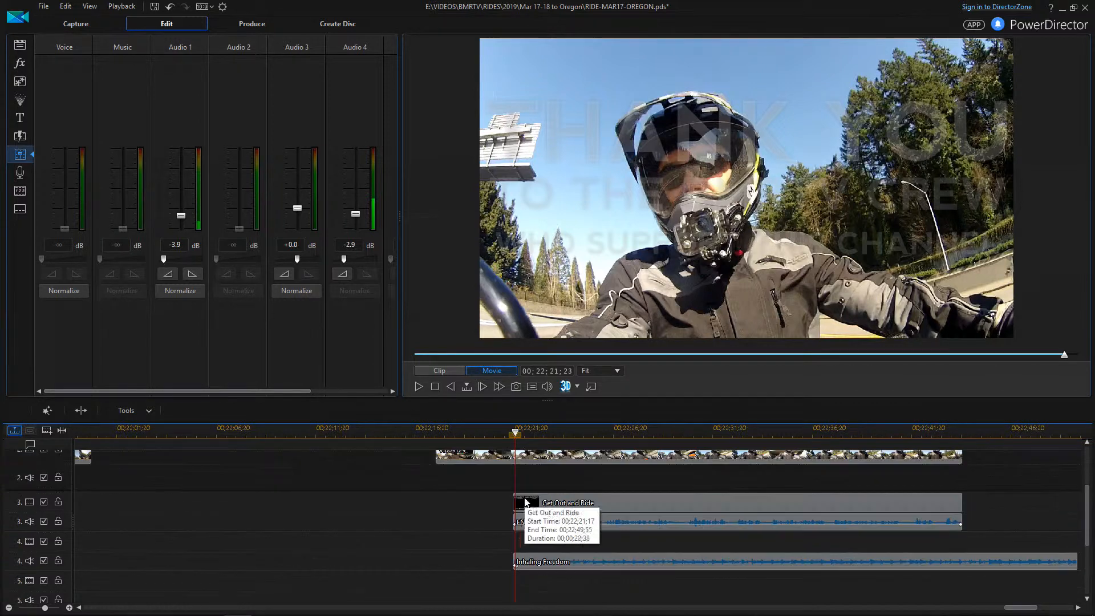
left_click(478, 433)
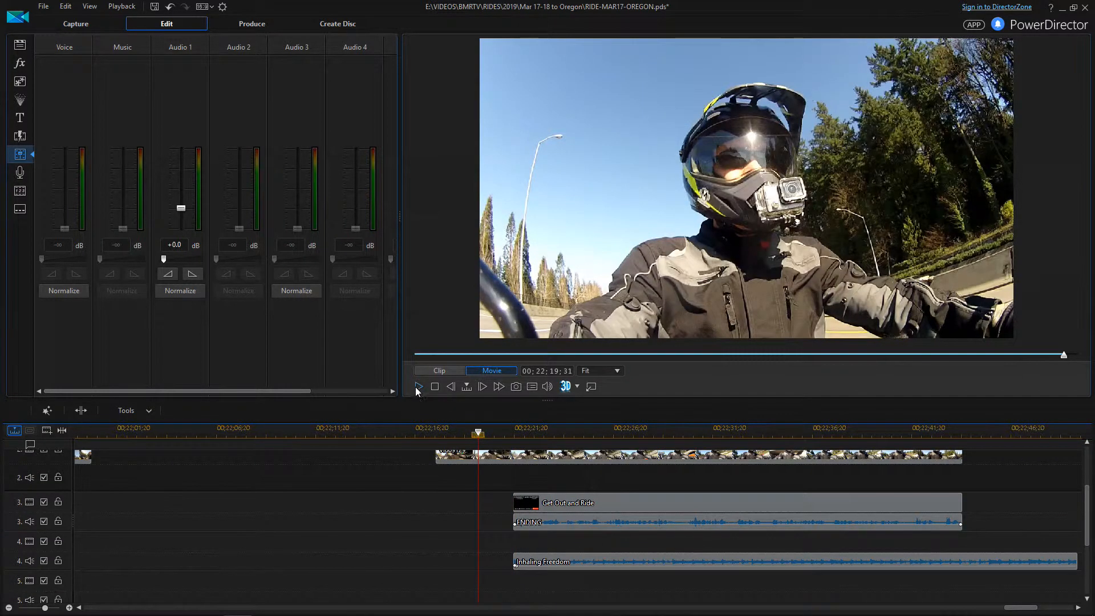
left_click(417, 387)
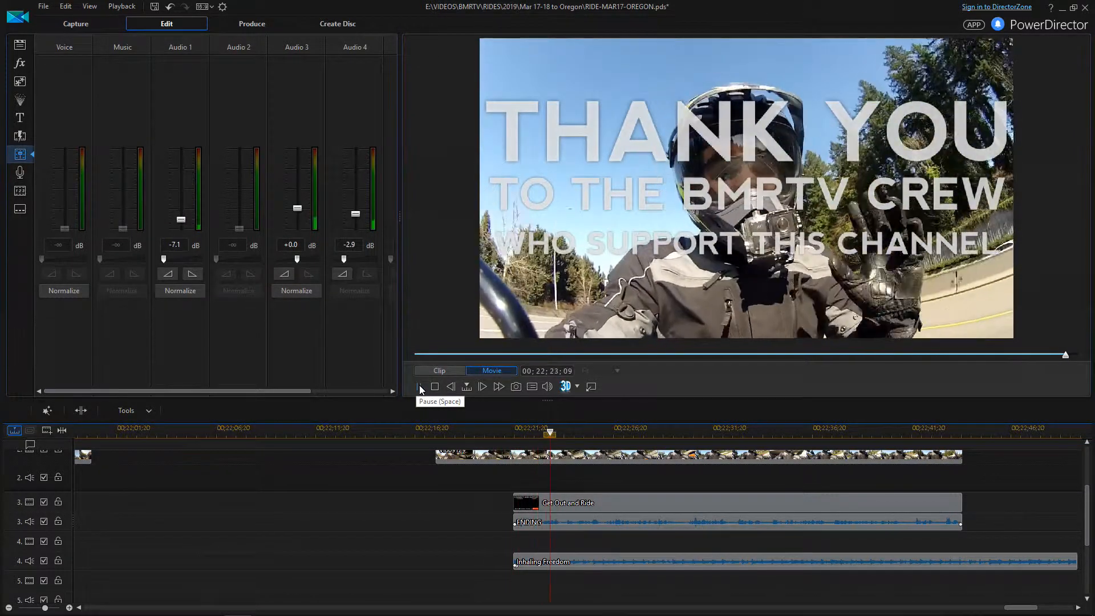
left_click(420, 387)
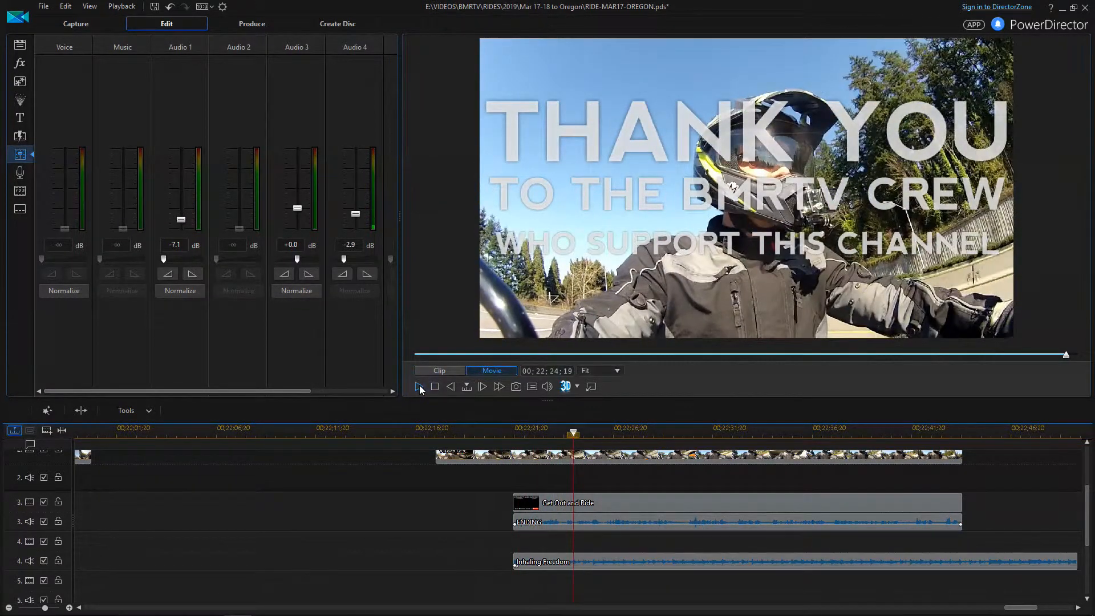
left_click(936, 433)
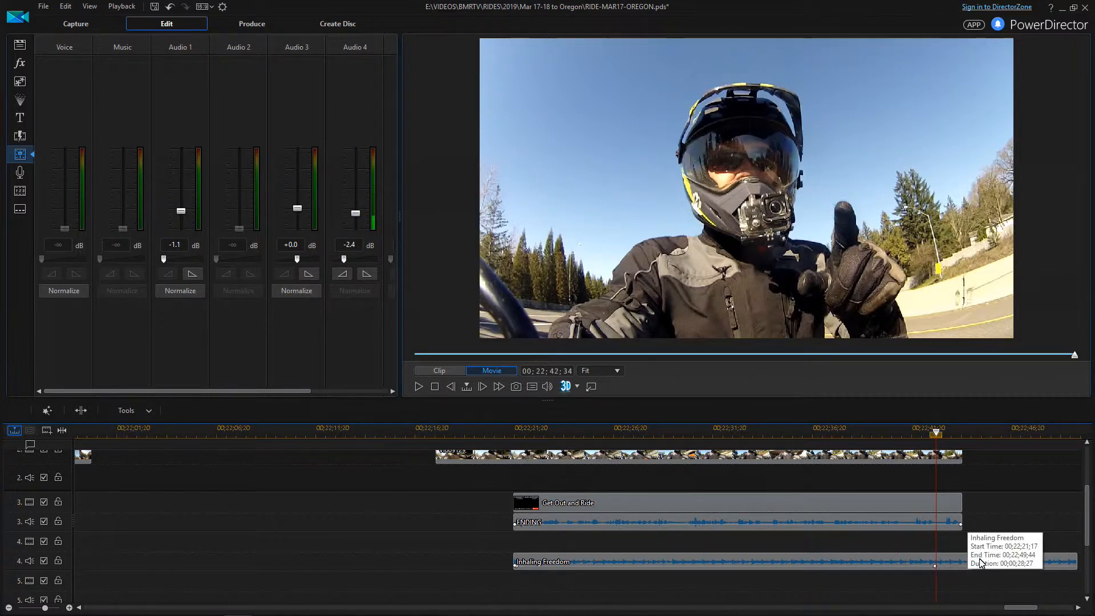
Key the Audio 4 music down to -∞ dB at the BMR logo, then replay the fade
left_click(988, 433)
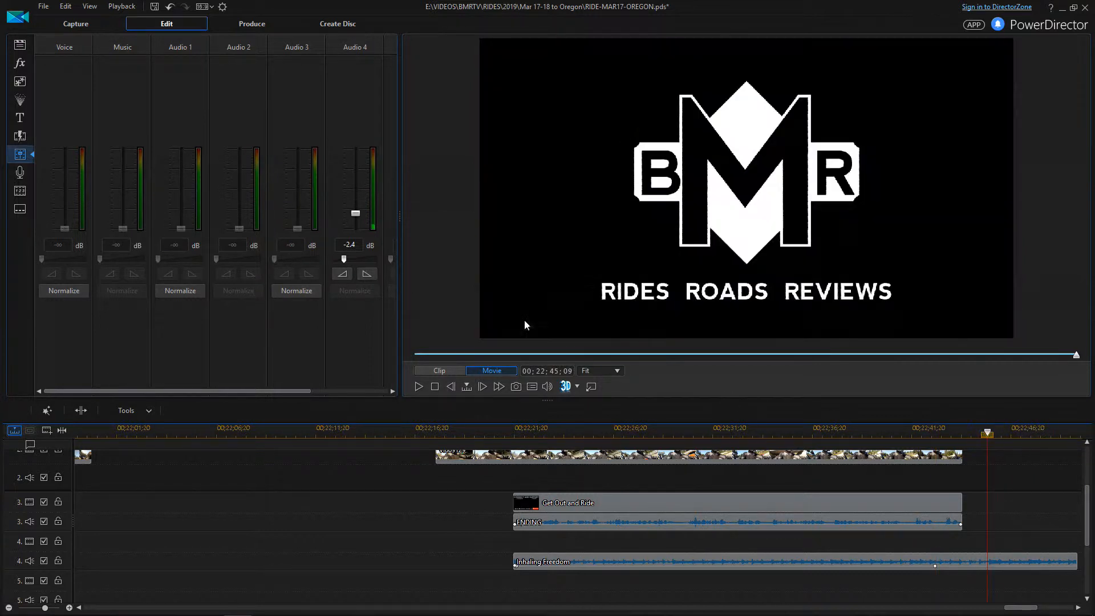
left_click_drag(356, 214, 358, 230)
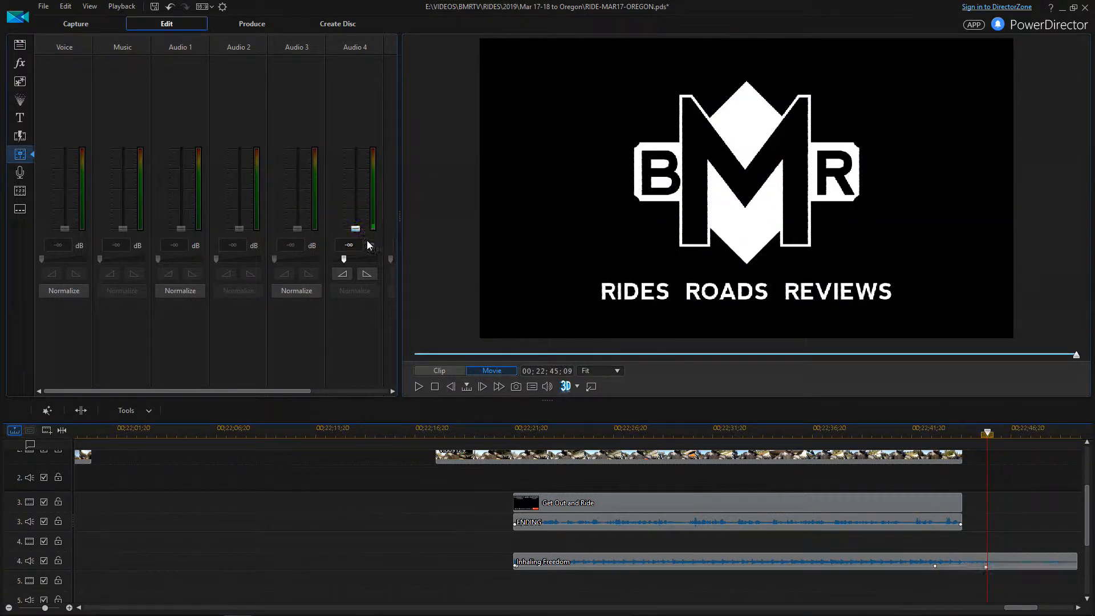
left_click(892, 432)
left_click(419, 388)
left_click(415, 388)
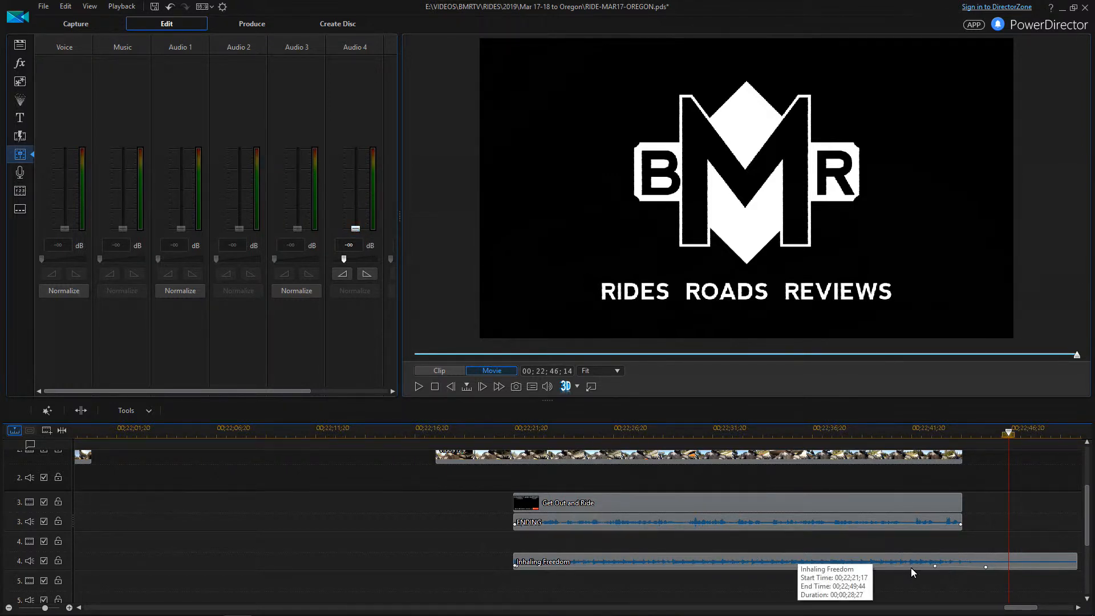
scroll(628, 578, "up", 3)
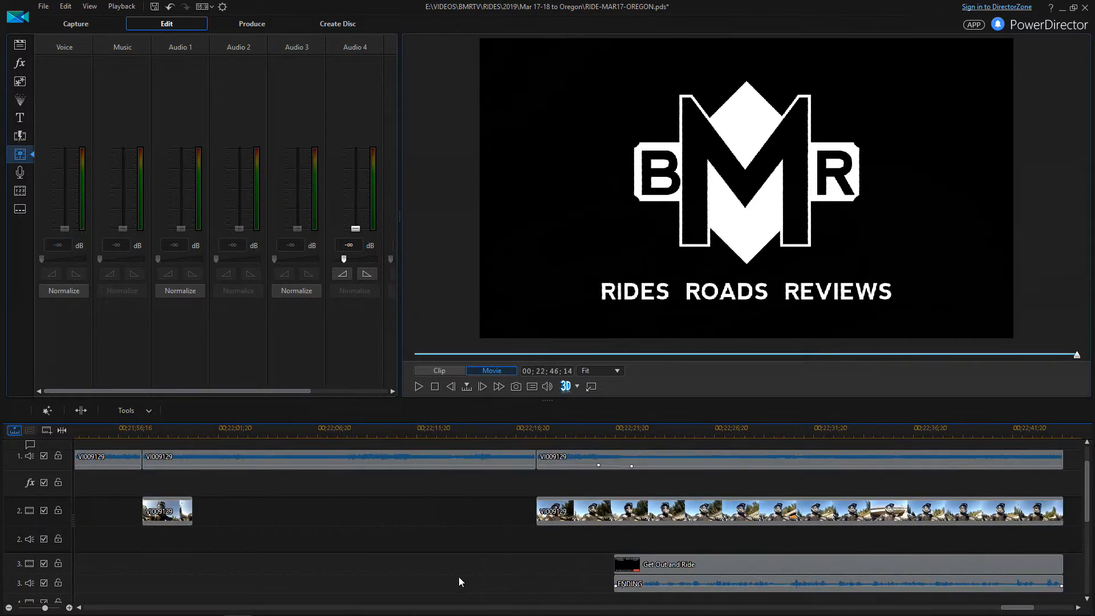
scroll(499, 567, "down", 1)
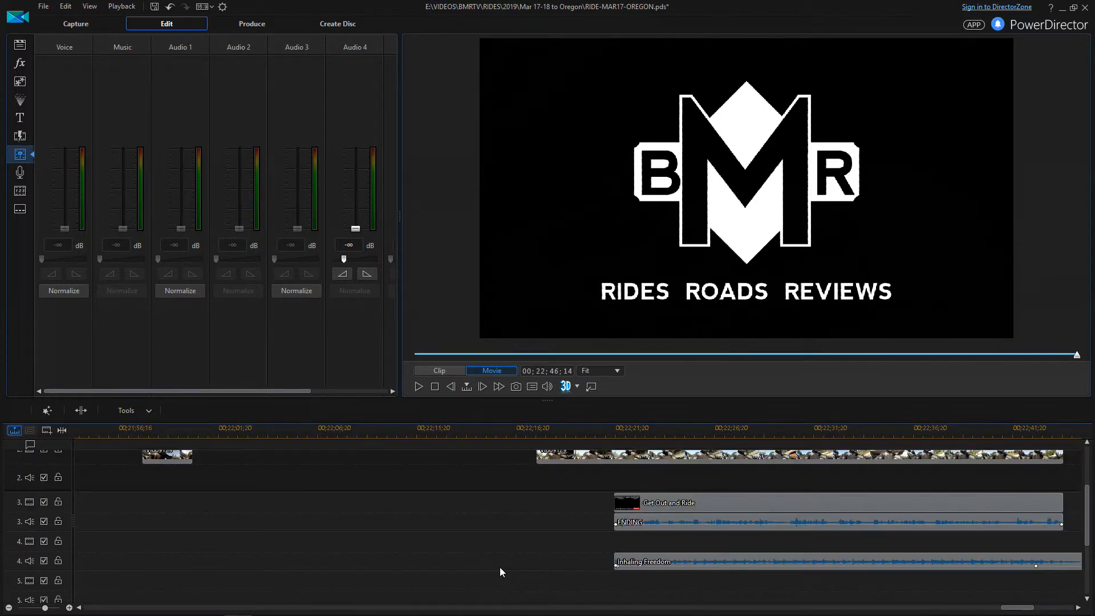